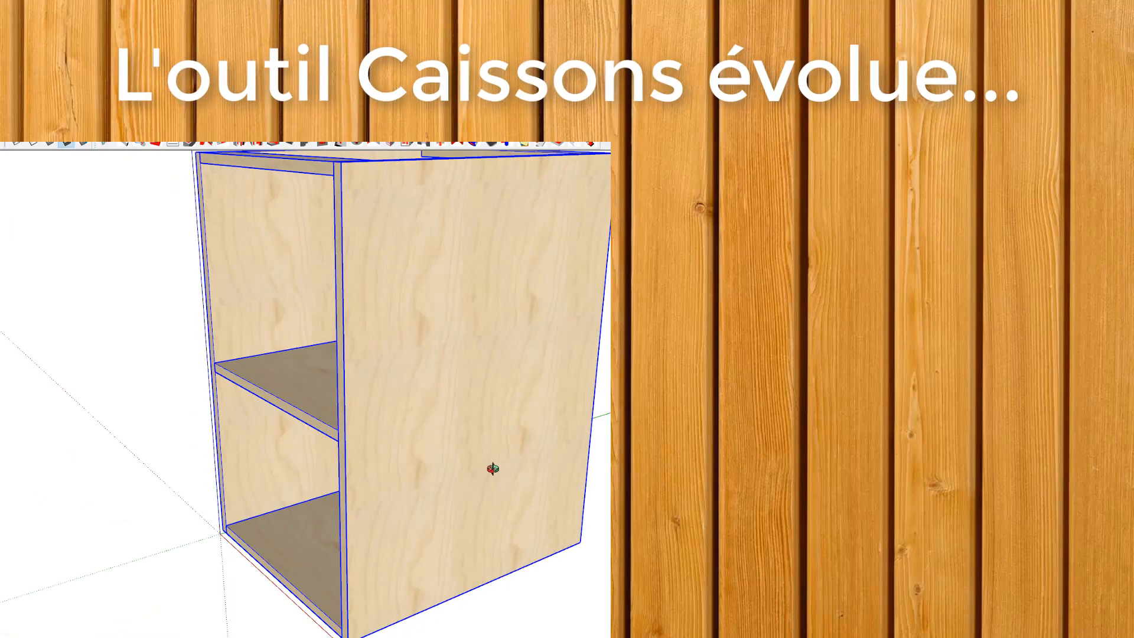
Examine the existing shelved cabinet from the front, side and back, checking how its back panel is fitted
{"action": "middle_click_drag", "start_coordinate": [493, 468], "coordinate": [83, 480]}
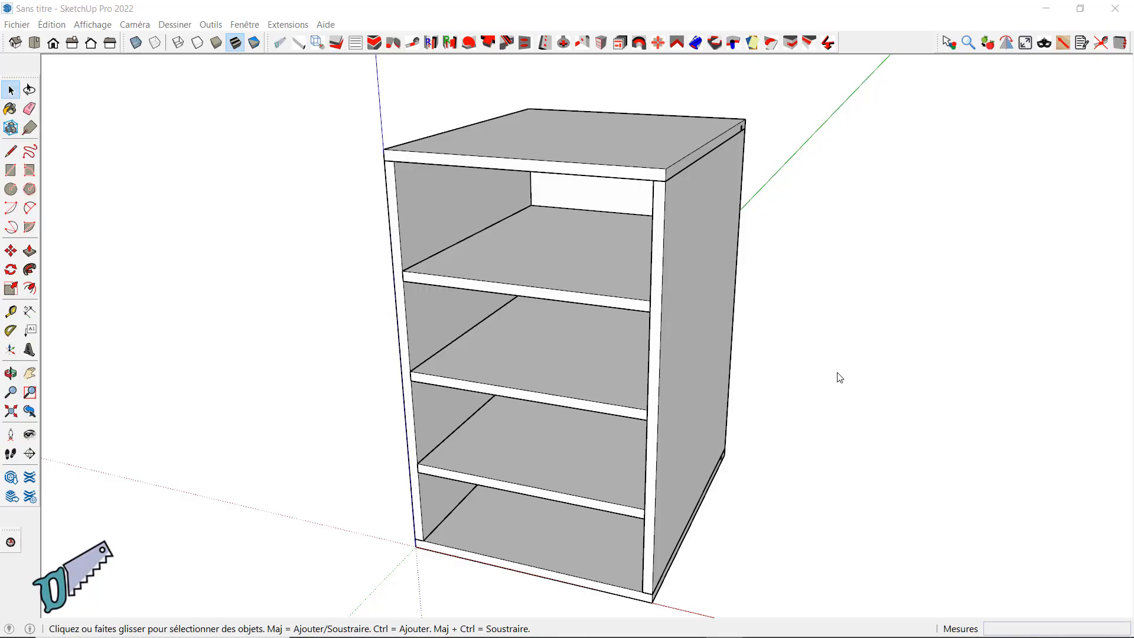
{"action": "middle_click_drag", "start_coordinate": [835, 374], "coordinate": [814, 402]}
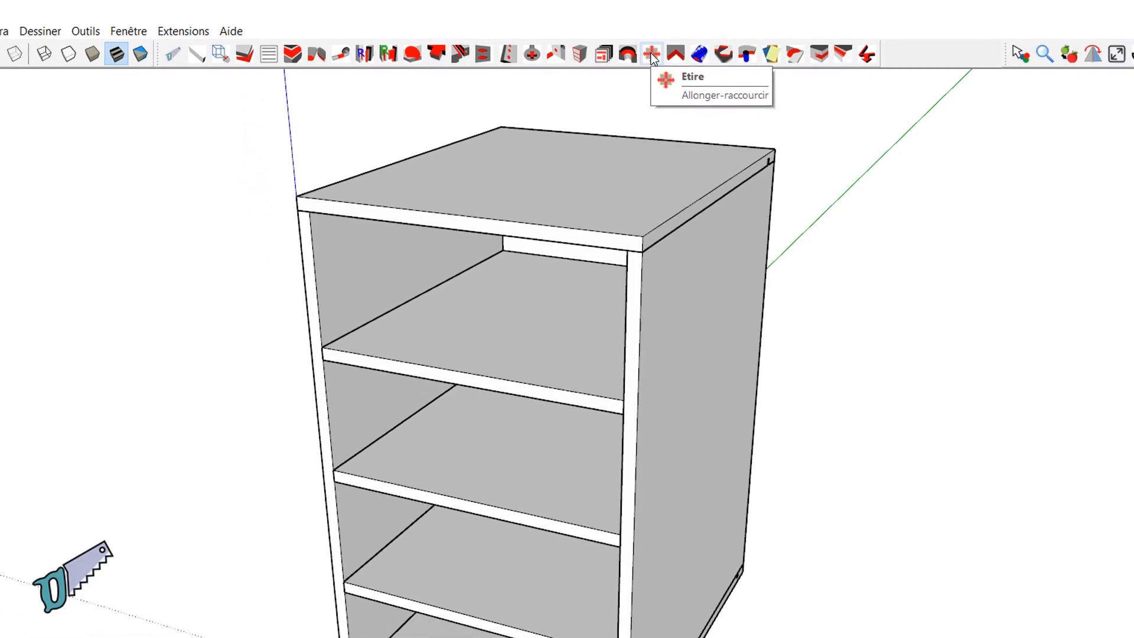
{"action": "mouse_move", "coordinate": [795, 197]}
{"action": "middle_mouse_down"}
{"action": "mouse_move", "coordinate": [734, 222]}
{"action": "mouse_move", "coordinate": [387, 182]}
{"action": "middle_mouse_up"}
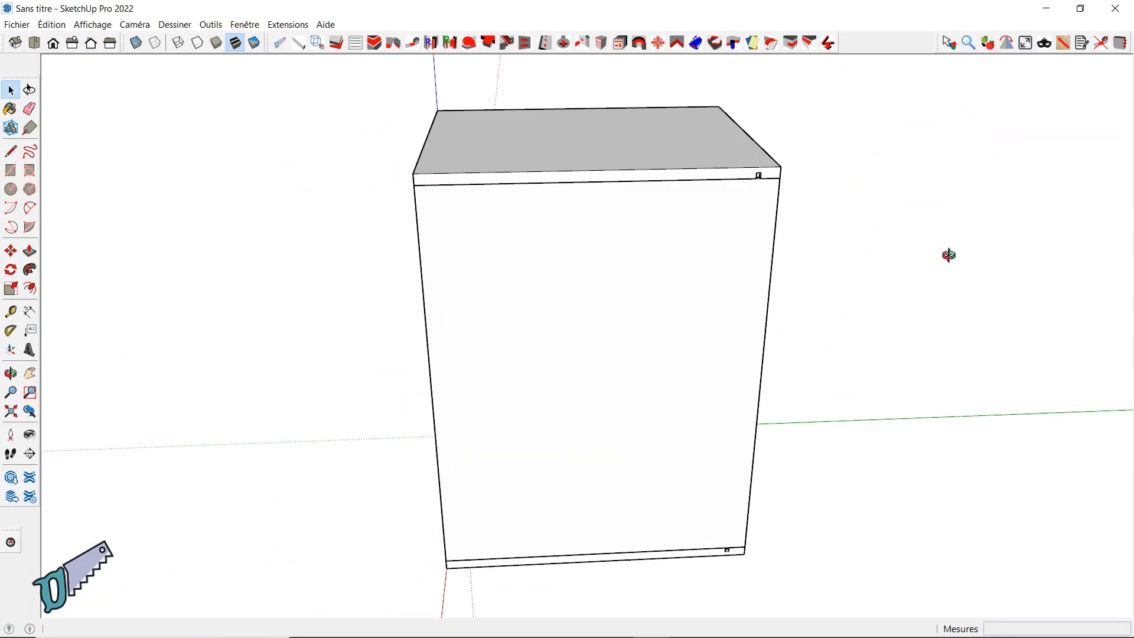
{"action": "middle_click_drag", "start_coordinate": [948, 255], "coordinate": [534, 565]}
{"action": "triple_click", "coordinate": [627, 403]}
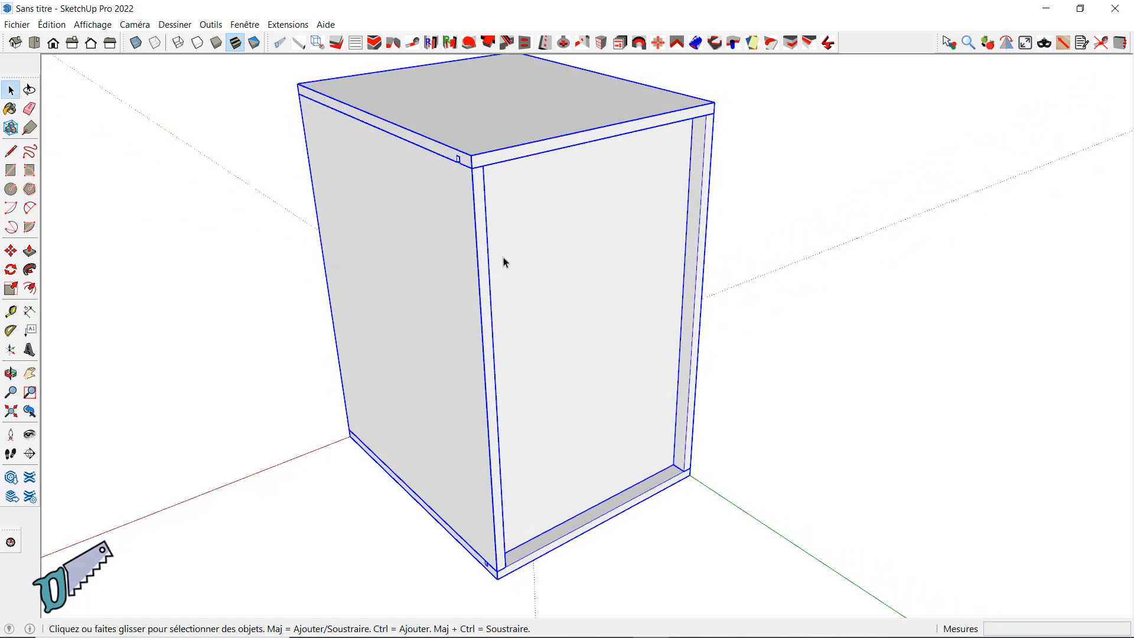
{"action": "middle_click_drag", "start_coordinate": [747, 453], "coordinate": [781, 479]}
{"action": "middle_click_drag", "start_coordinate": [686, 535], "coordinate": [826, 504]}
{"action": "middle_click_drag", "start_coordinate": [493, 516], "coordinate": [709, 321]}
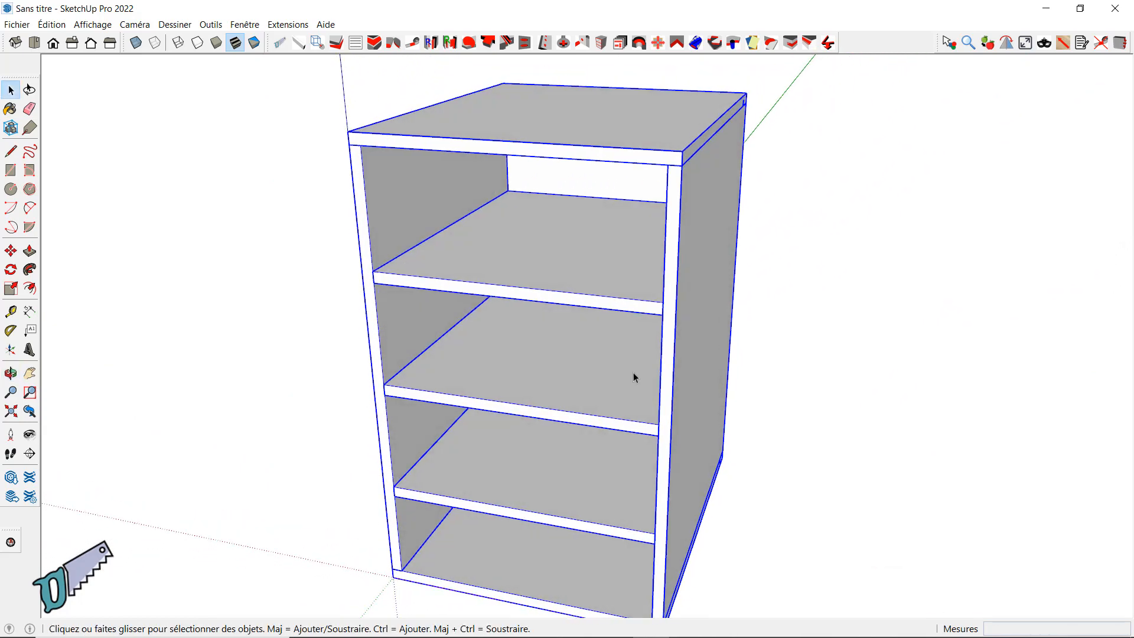
{"action": "middle_click_drag", "start_coordinate": [577, 387], "coordinate": [792, 488]}
{"action": "scroll", "coordinate": [642, 472], "scroll_direction": "up", "scroll_amount": 2}
{"action": "scroll", "coordinate": [683, 402], "scroll_direction": "down", "scroll_amount": 3}
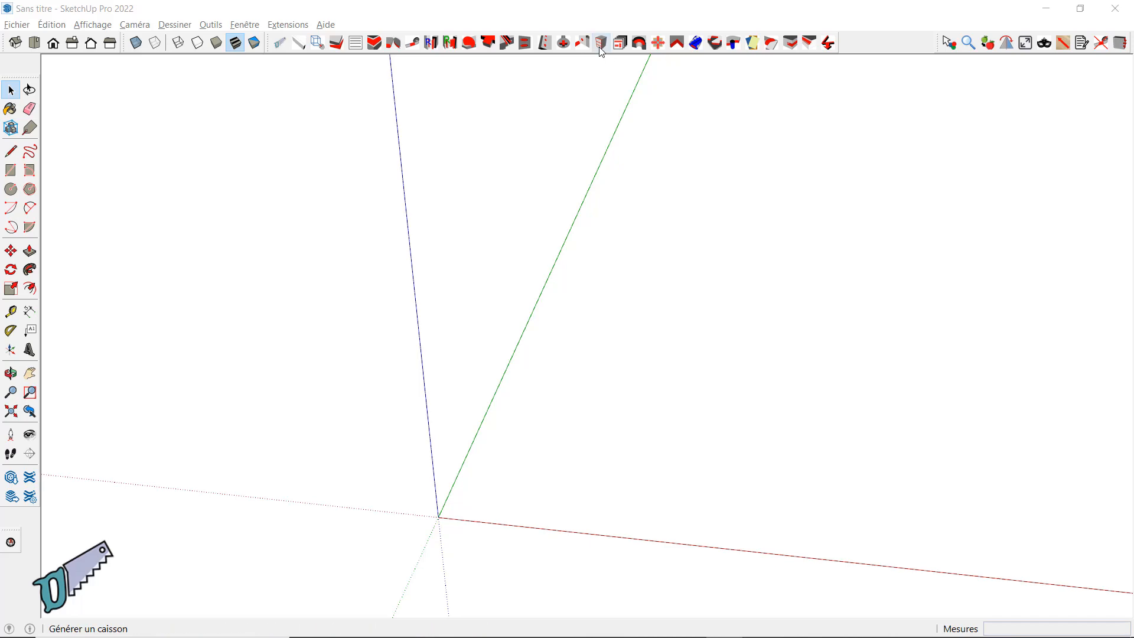
Generate a melamine cabinet 800 mm high, 500 mm wide and 600 mm deep, with 560 mm internal depth, 8 mm back and three shelves
{"action": "left_click", "coordinate": [600, 49]}
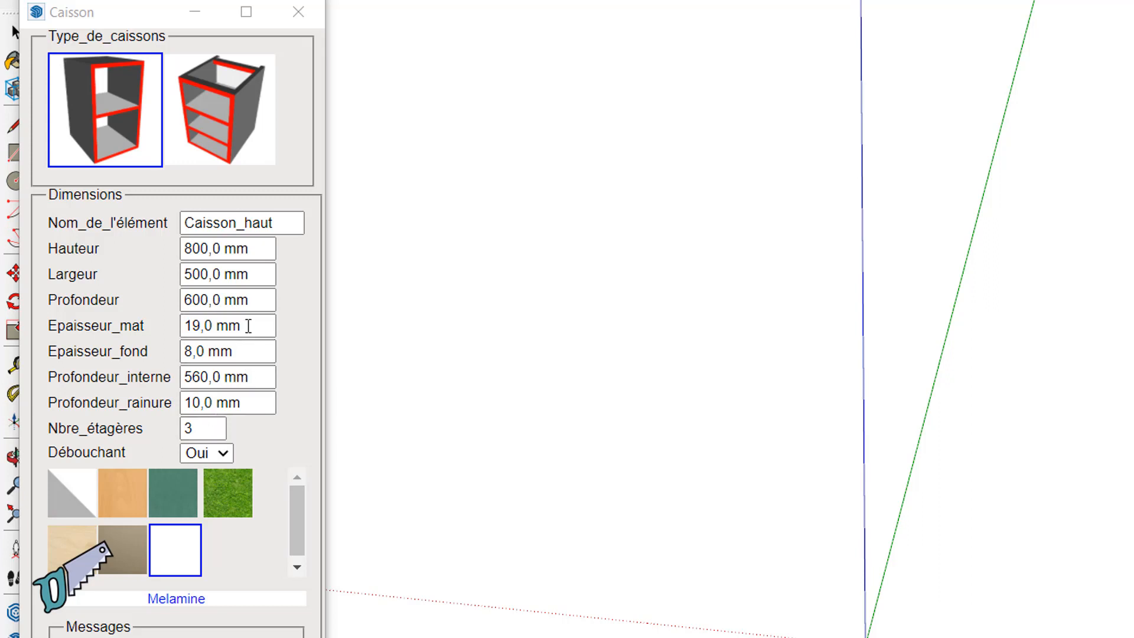
{"action": "left_click_drag", "start_coordinate": [254, 300], "coordinate": [161, 299]}
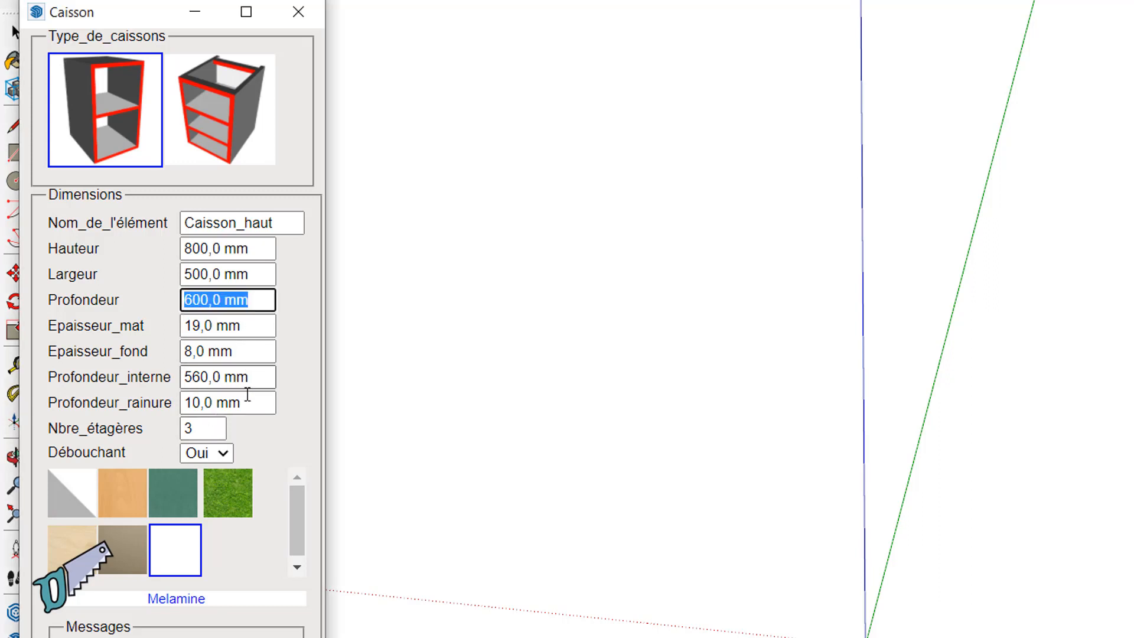
{"action": "left_click_drag", "start_coordinate": [260, 371], "coordinate": [202, 367]}
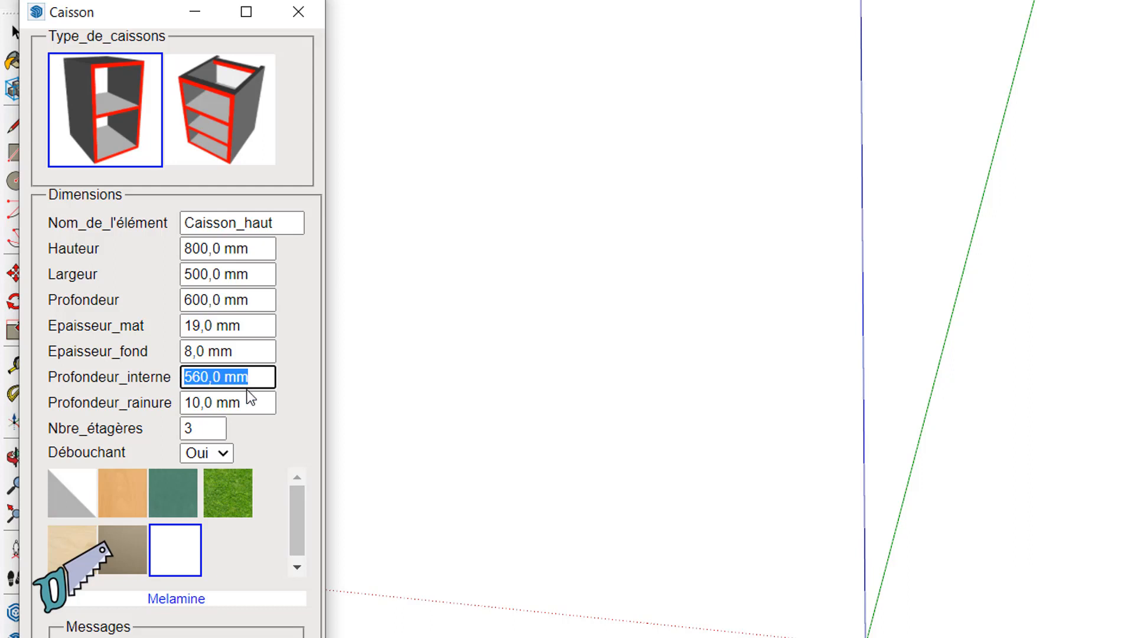
{"action": "left_click", "coordinate": [237, 348]}
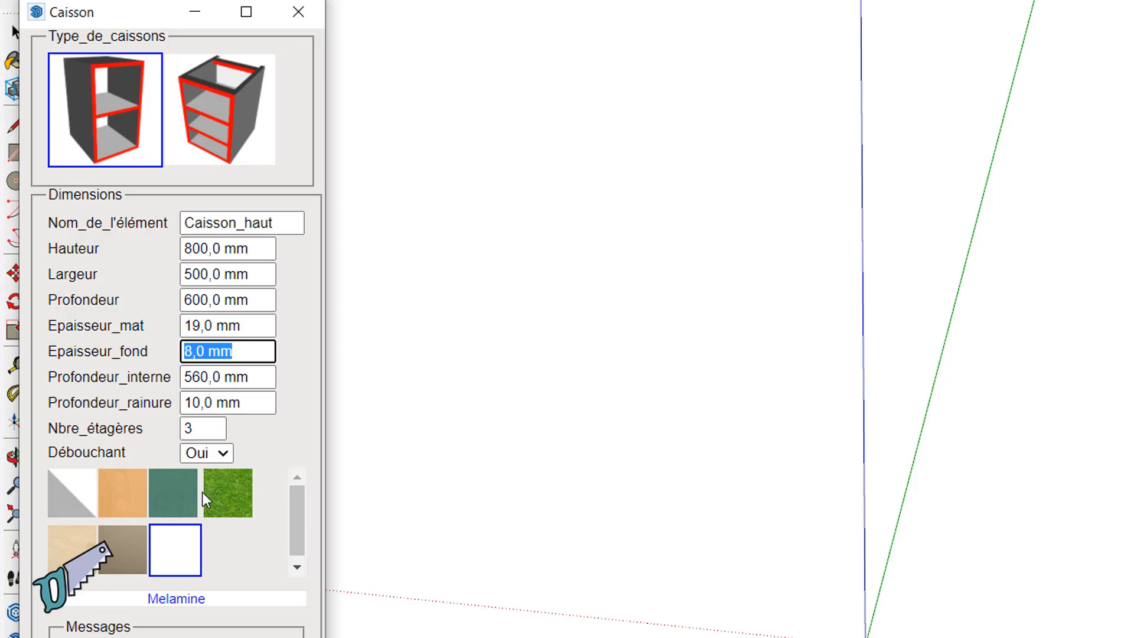
{"action": "key", "text": "Return"}
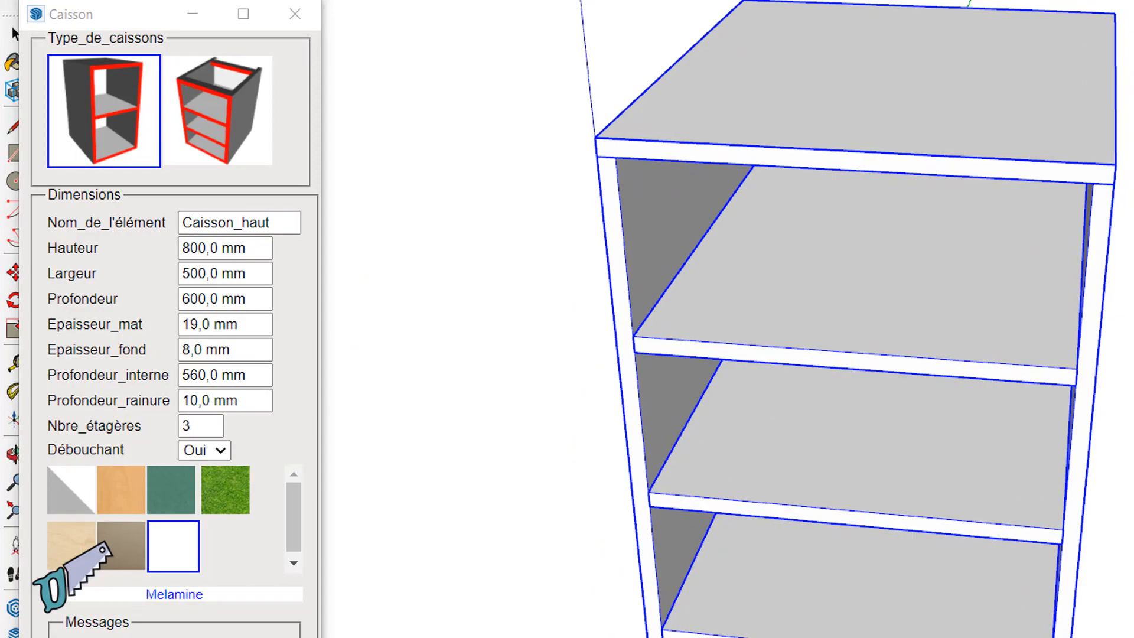
{"action": "middle_click_drag", "start_coordinate": [688, 628], "coordinate": [703, 482]}
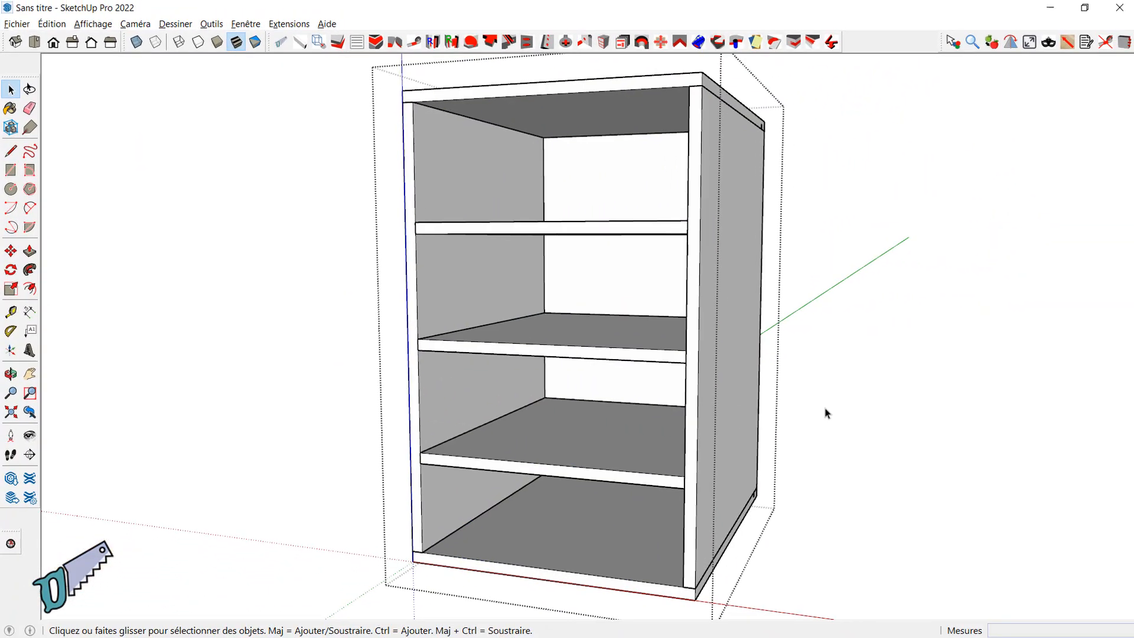
{"action": "middle_click_drag", "start_coordinate": [825, 414], "coordinate": [767, 516]}
{"action": "scroll", "coordinate": [755, 473], "scroll_direction": "up", "scroll_amount": 5}
{"action": "mouse_move", "coordinate": [756, 472]}
{"action": "middle_mouse_down"}
{"action": "mouse_move", "coordinate": [802, 470]}
{"action": "mouse_move", "coordinate": [815, 458]}
{"action": "mouse_move", "coordinate": [766, 477]}
{"action": "middle_mouse_up"}
{"action": "scroll", "coordinate": [766, 477], "scroll_direction": "down", "scroll_amount": 3}
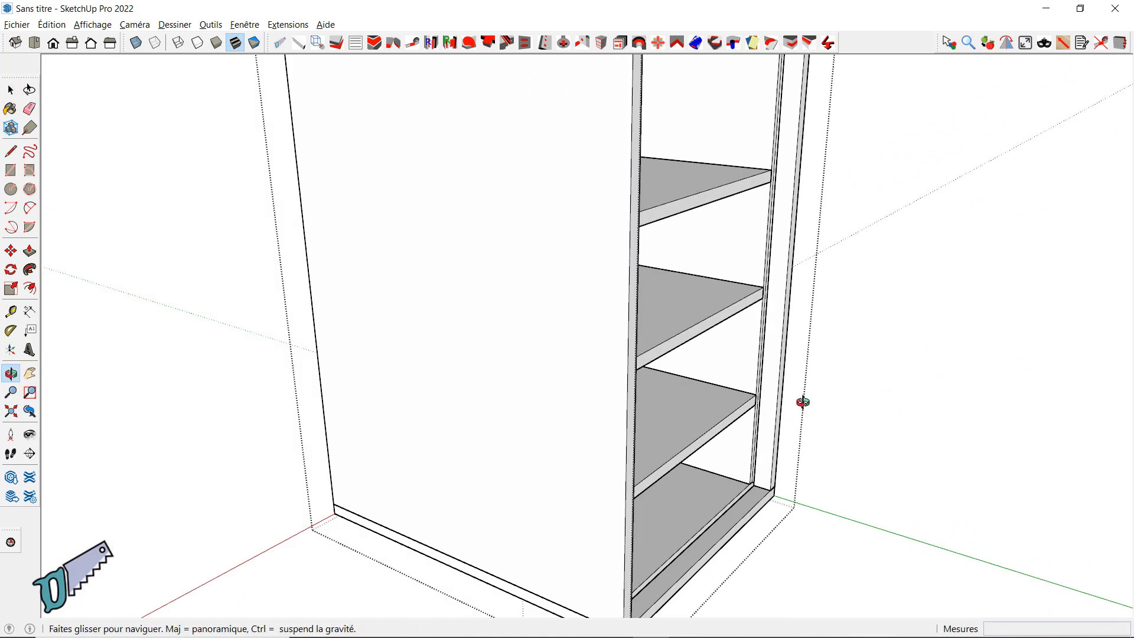
{"action": "middle_click_drag", "start_coordinate": [802, 400], "coordinate": [800, 423]}
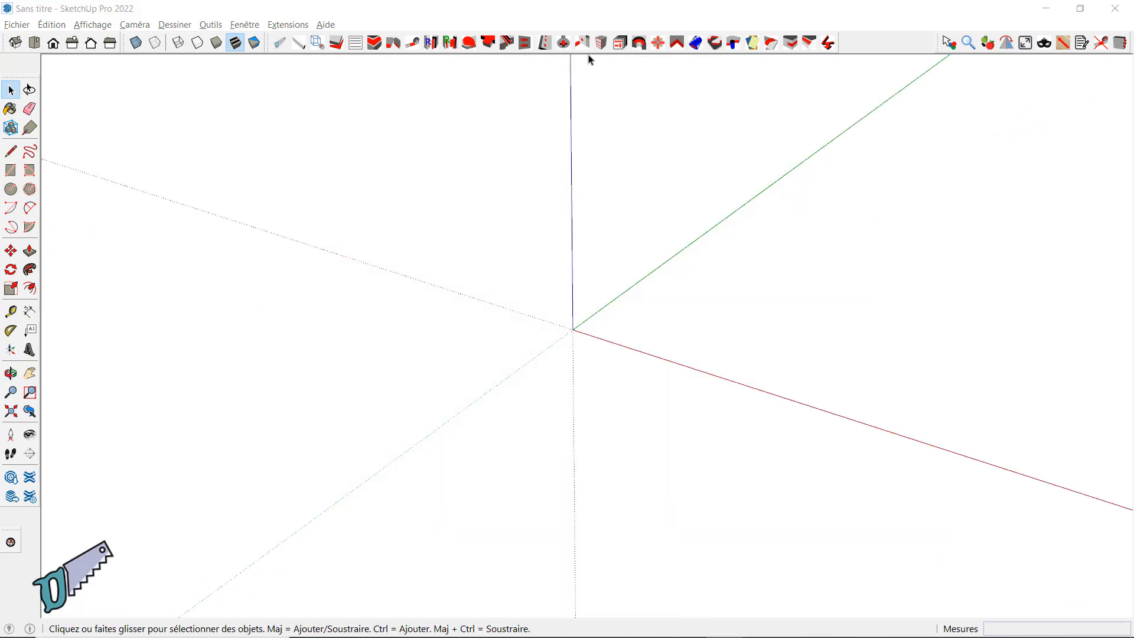
Start a new cabinet named Caisson_haut with an internal depth of 600 mm and a back thickness of 0
{"action": "left_click", "coordinate": [585, 47]}
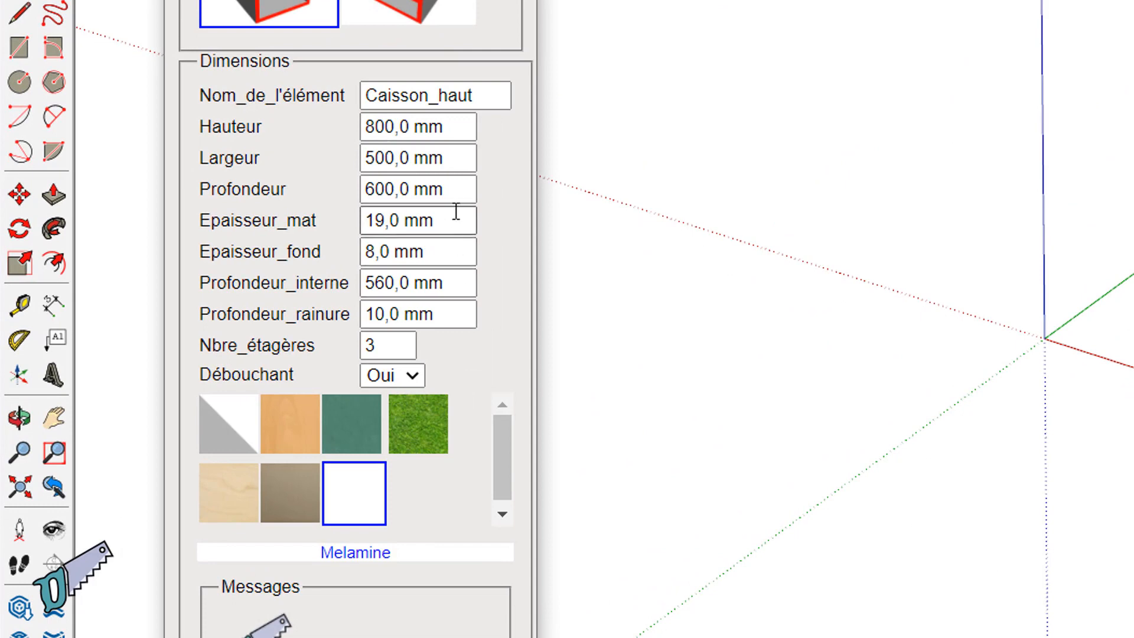
{"action": "left_click_drag", "start_coordinate": [455, 282], "coordinate": [316, 290]}
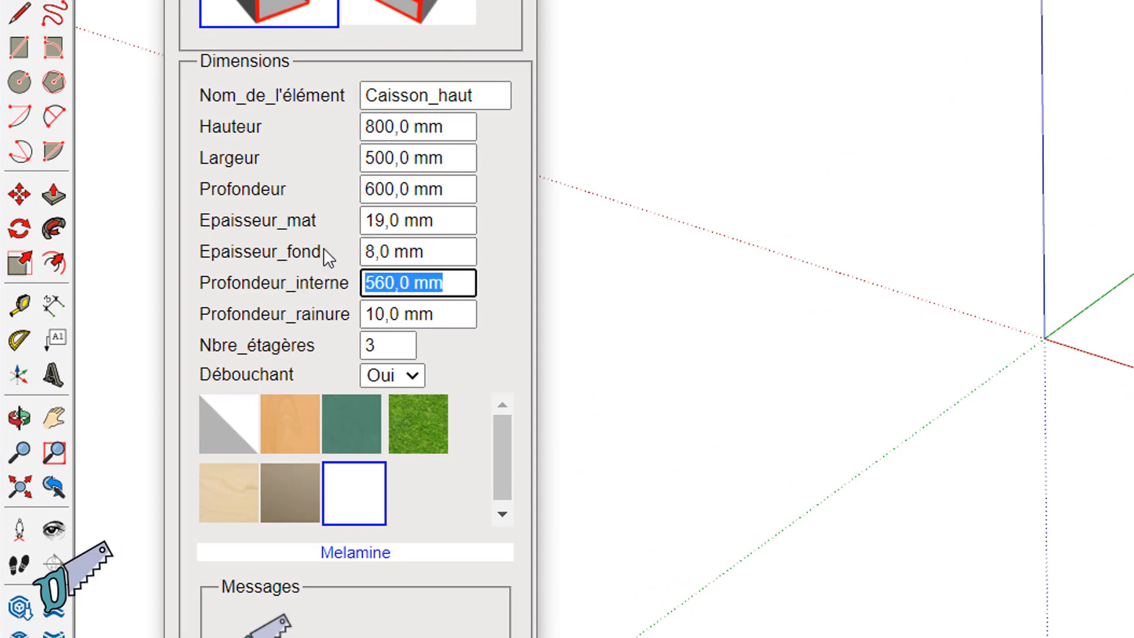
{"action": "type", "text": "600"}
{"action": "key", "text": "Tab"}
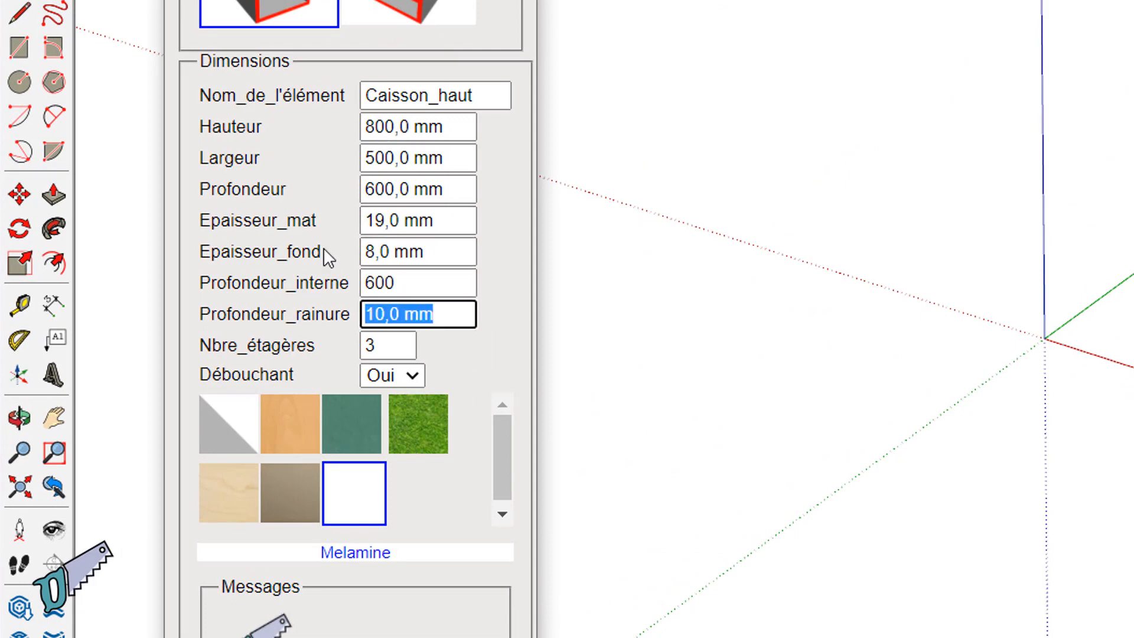
{"action": "left_click_drag", "start_coordinate": [461, 251], "coordinate": [369, 250]}
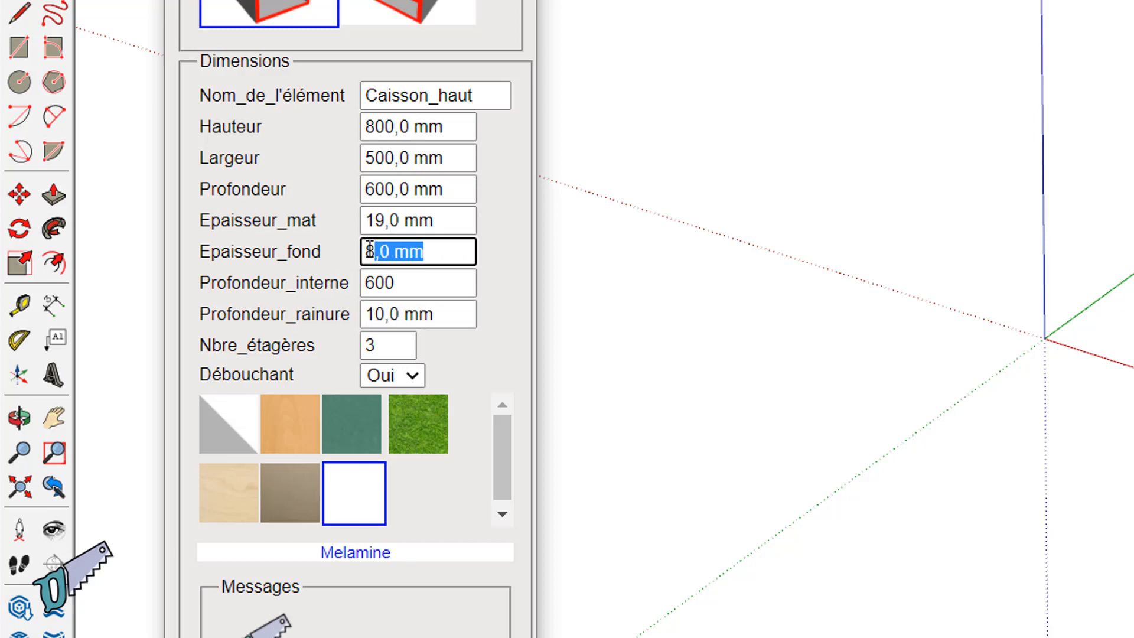
{"action": "type", "text": "0"}
{"action": "key", "text": "Tab"}
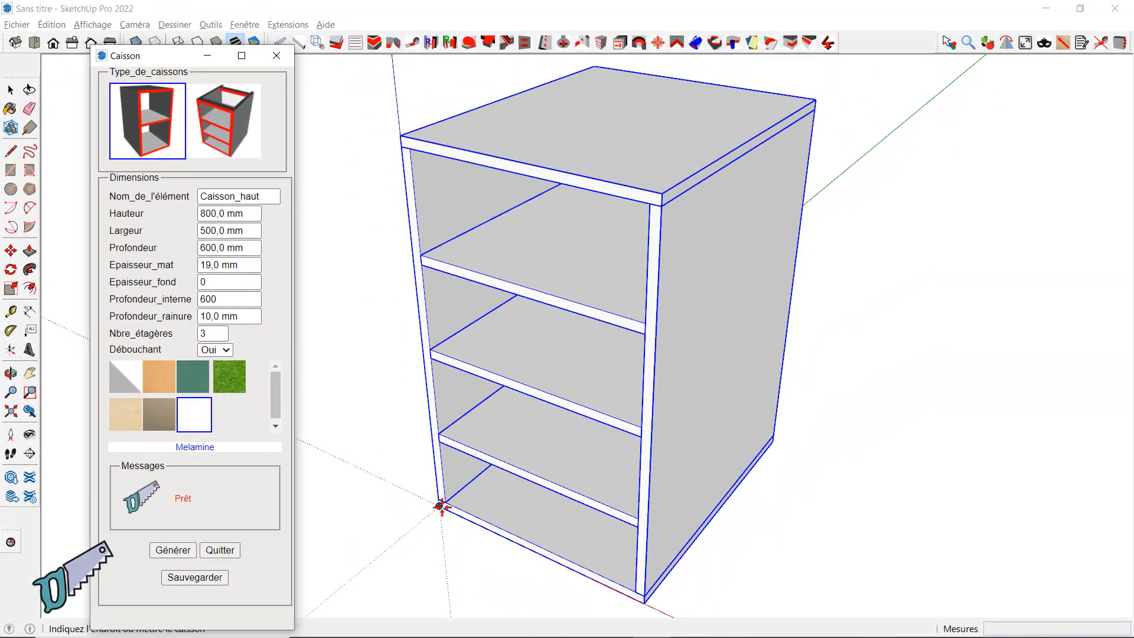
Generate the backless cabinet with its front lower corner placed at the model origin
{"action": "left_click", "coordinate": [500, 532]}
{"action": "middle_click_drag", "start_coordinate": [801, 444], "coordinate": [640, 435]}
{"action": "middle_click_drag", "start_coordinate": [564, 420], "coordinate": [803, 302]}
{"action": "scroll", "coordinate": [637, 407], "scroll_direction": "down", "scroll_amount": 3}
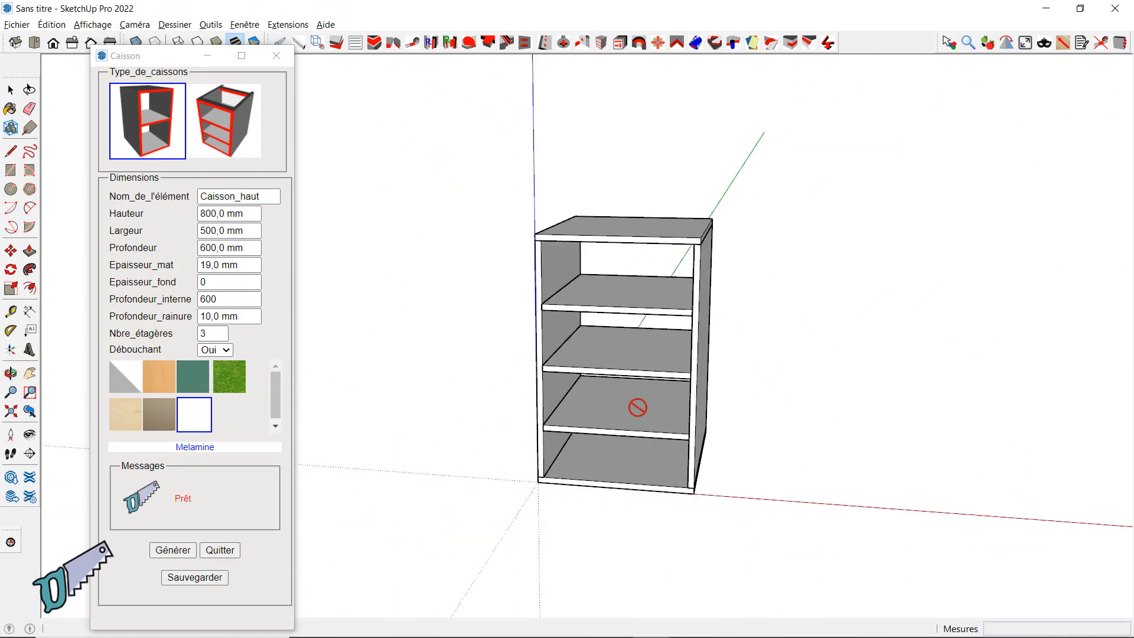
Set the cabinet's back thickness to 8 mm, keep the 600 mm internal depth, and name it Caisson_haut1
{"action": "left_click_drag", "start_coordinate": [221, 280], "coordinate": [194, 286]}
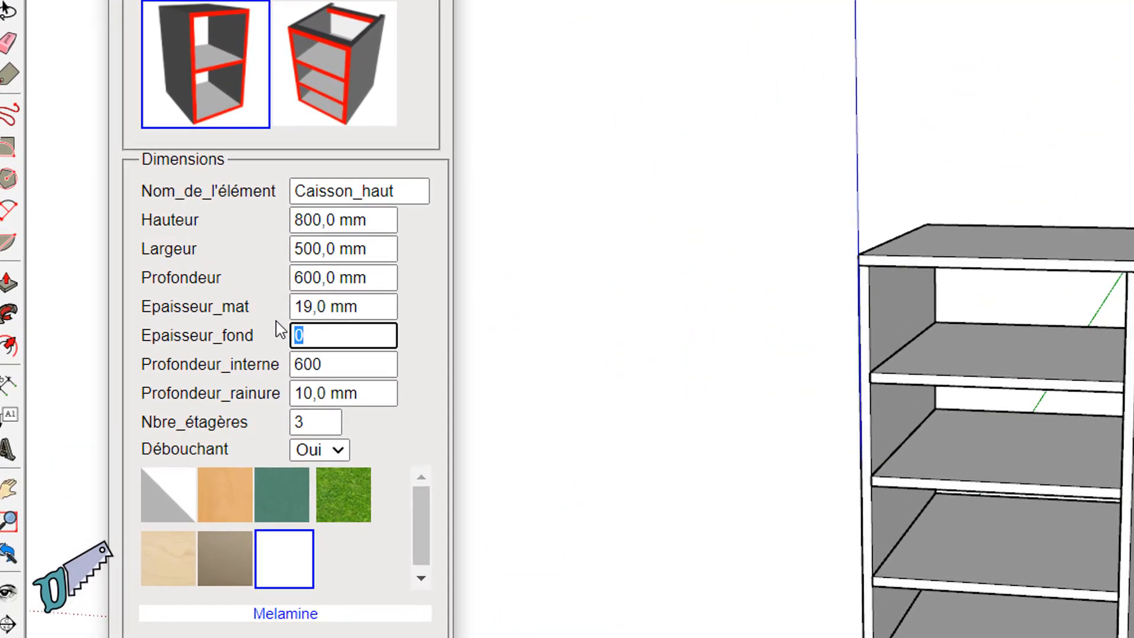
{"action": "key", "text": "Tab"}
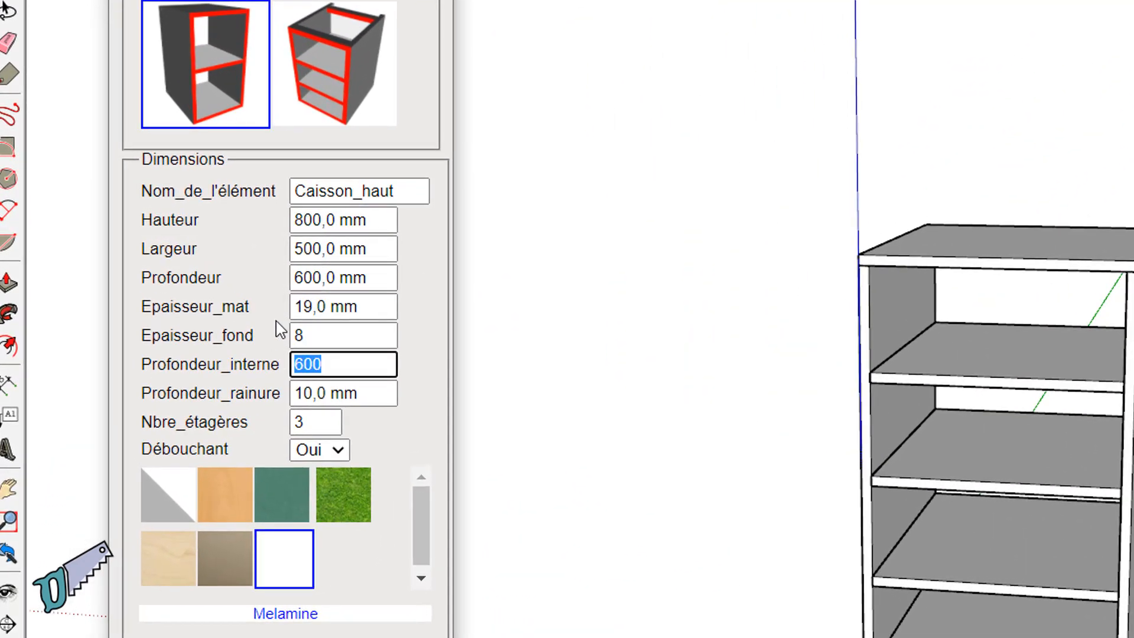
{"action": "left_click", "coordinate": [417, 191]}
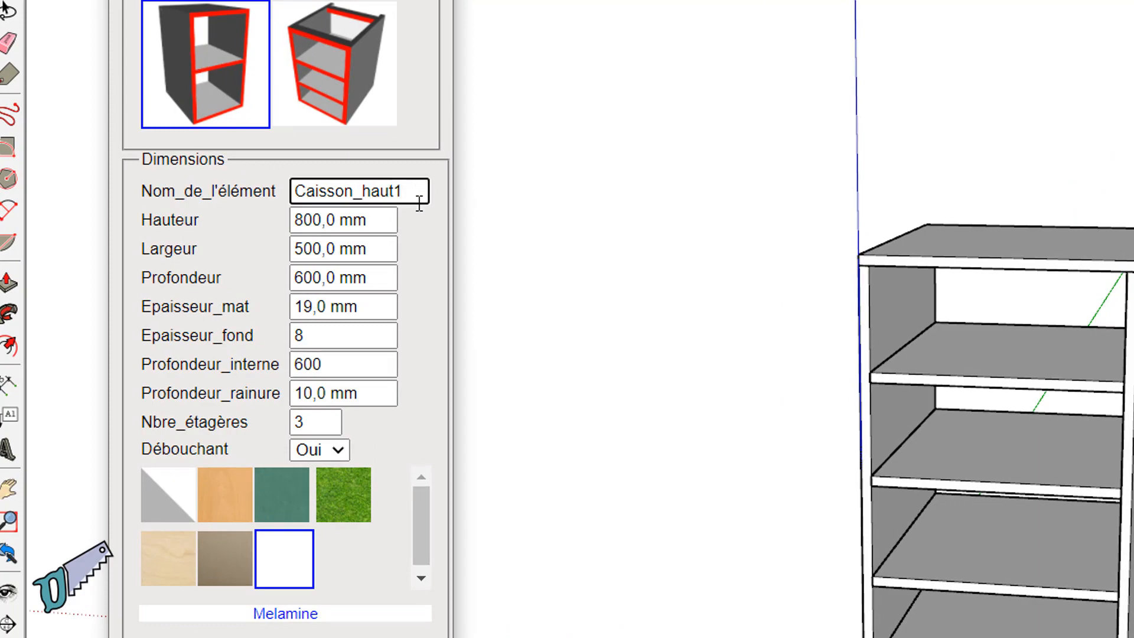
{"action": "key", "text": "Tab"}
Generate Caisson_haut1 and place it beside the first cabinet, along the red axis
{"action": "key", "text": "Return"}
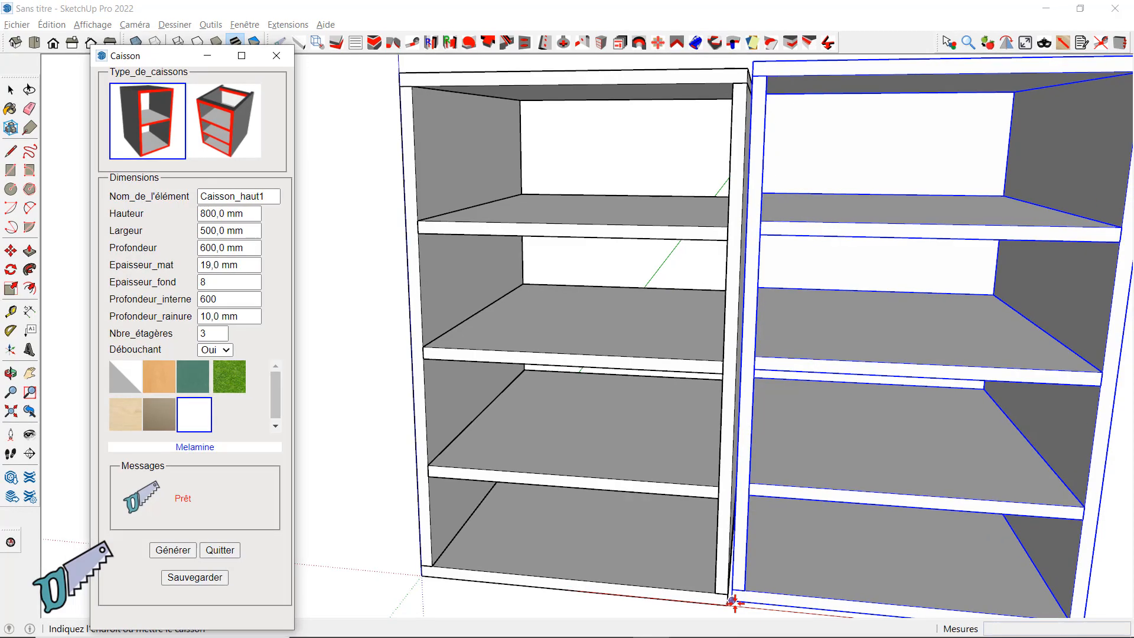
{"action": "left_click", "coordinate": [732, 602]}
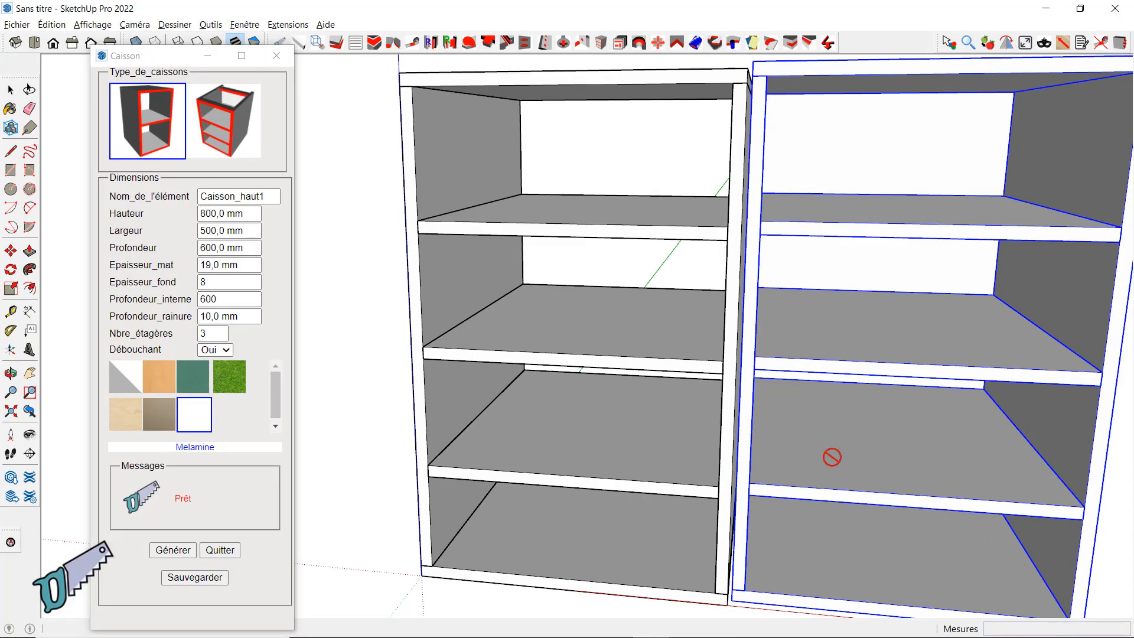
{"action": "scroll", "coordinate": [831, 456], "scroll_direction": "down", "scroll_amount": 3}
{"action": "middle_click_drag", "start_coordinate": [929, 392], "coordinate": [849, 439]}
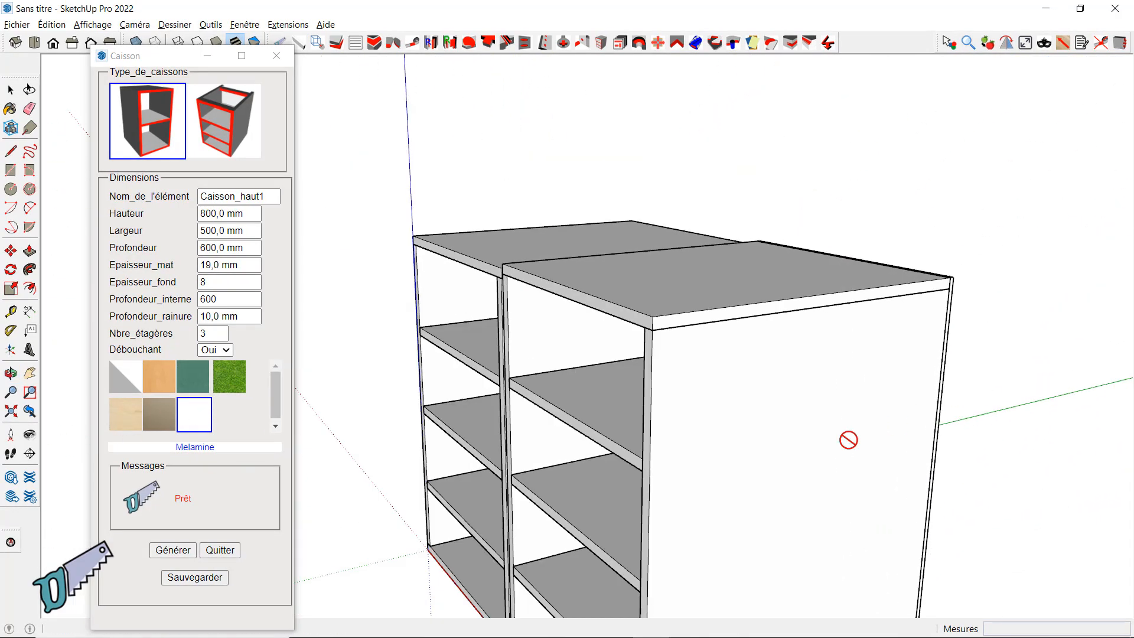
{"action": "scroll", "coordinate": [848, 439], "scroll_direction": "down", "scroll_amount": 4}
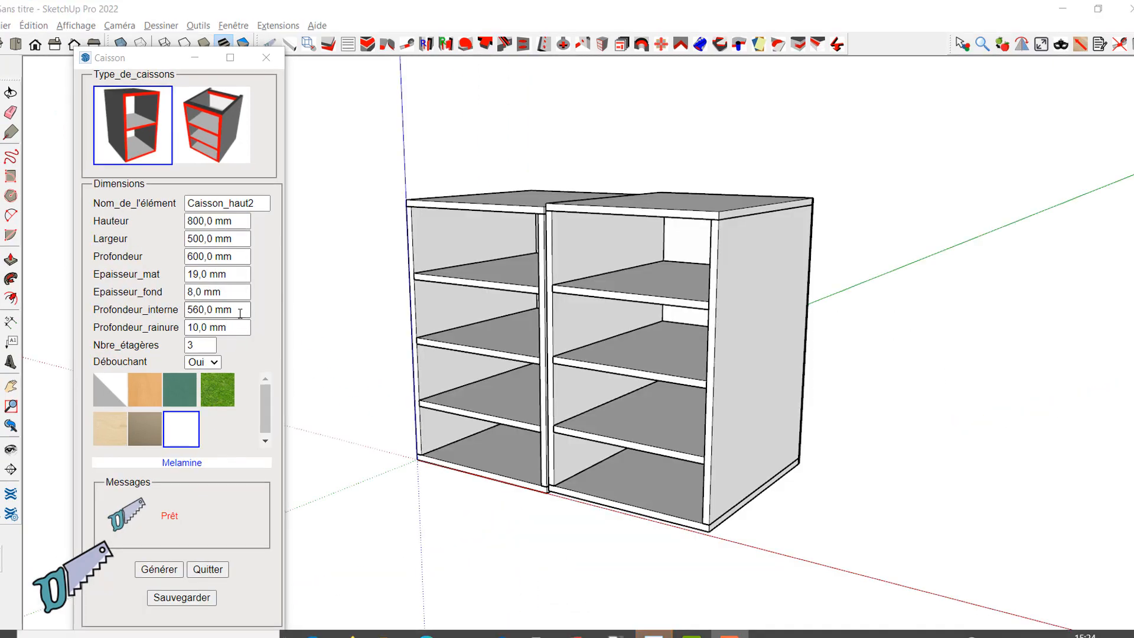
Set the internal depth of the third cabinet, Caisson_haut2, to 592 mm
{"action": "triple_click", "coordinate": [240, 313]}
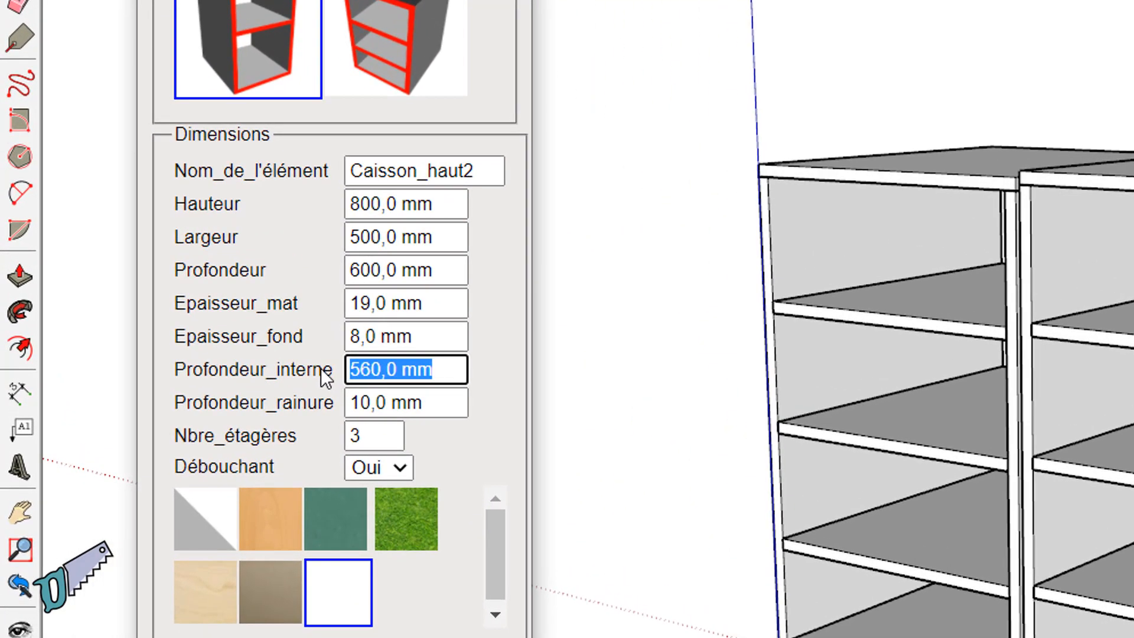
{"action": "type", "text": "592"}
{"action": "key", "text": "Tab"}
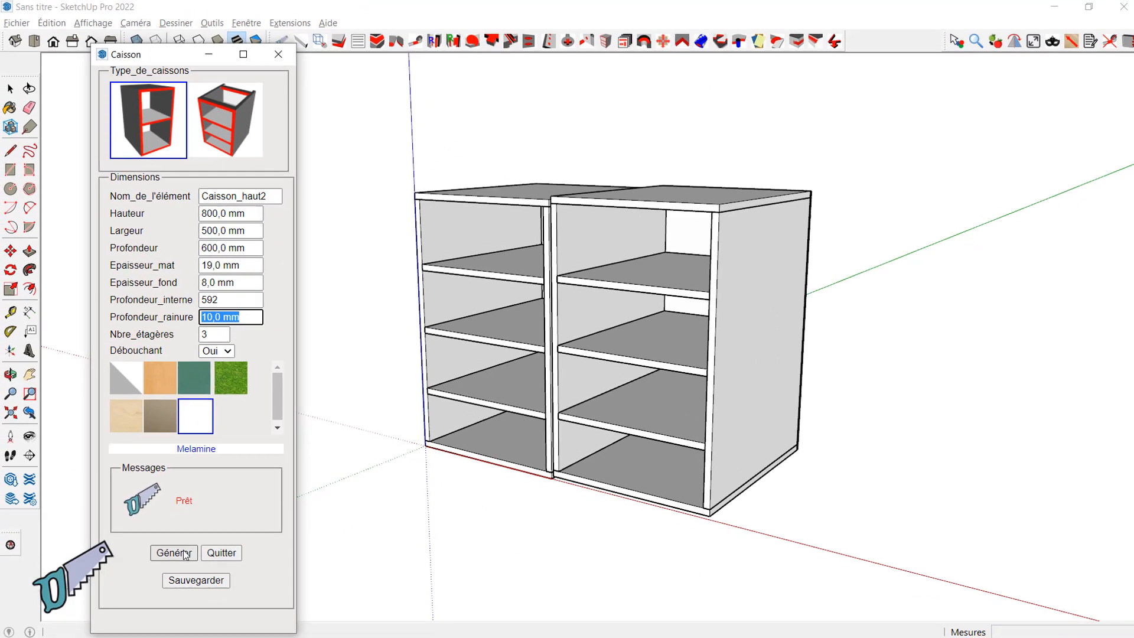
Generate Caisson_haut2, place it beside the second cabinet along the red axis, and close the cabinet generator
{"action": "left_click", "coordinate": [180, 552]}
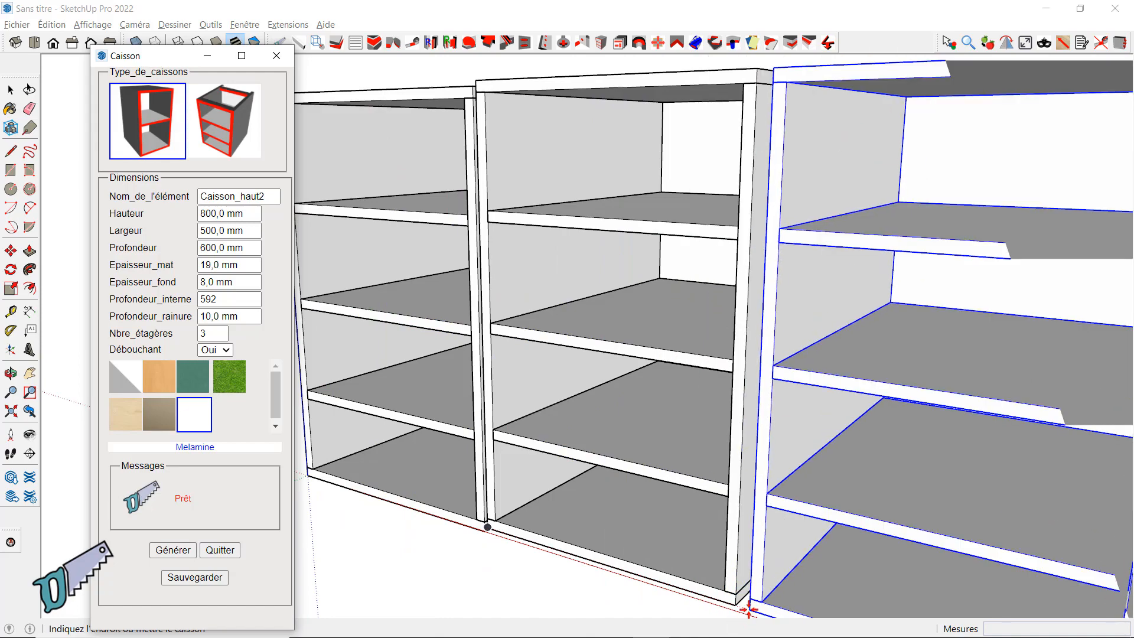
{"action": "left_click", "coordinate": [744, 608]}
{"action": "scroll", "coordinate": [885, 482], "scroll_direction": "down", "scroll_amount": 5}
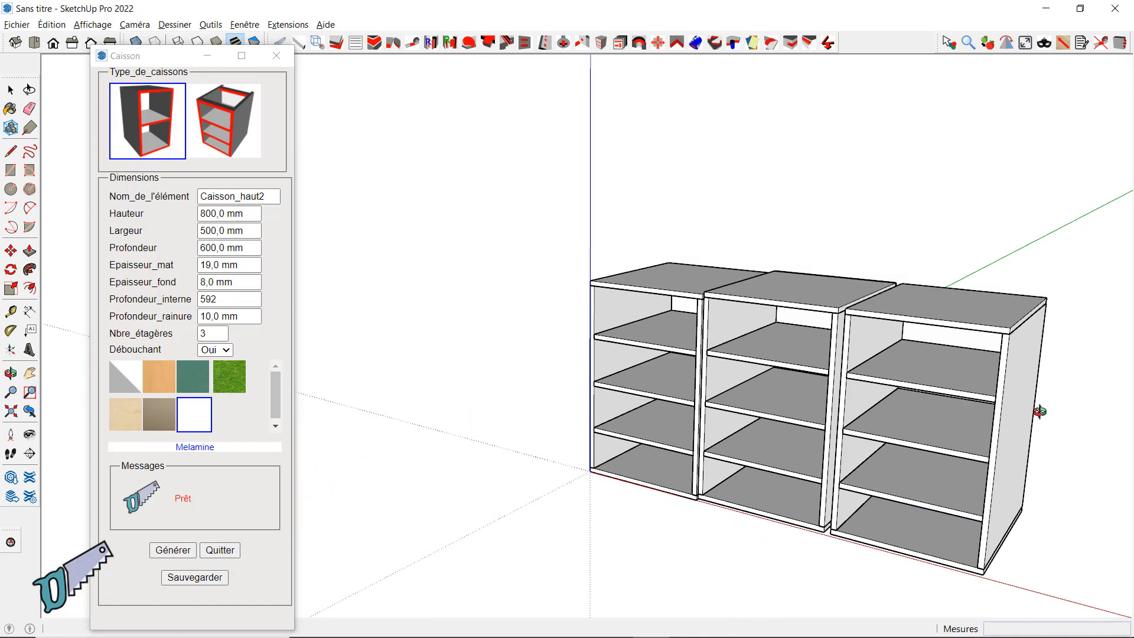
{"action": "mouse_move", "coordinate": [1037, 410]}
{"action": "middle_mouse_down"}
{"action": "mouse_move", "coordinate": [365, 392]}
{"action": "mouse_move", "coordinate": [597, 331]}
{"action": "mouse_move", "coordinate": [678, 356]}
{"action": "mouse_move", "coordinate": [759, 357]}
{"action": "mouse_move", "coordinate": [550, 437]}
{"action": "mouse_move", "coordinate": [761, 418]}
{"action": "mouse_move", "coordinate": [856, 443]}
{"action": "mouse_move", "coordinate": [827, 374]}
{"action": "mouse_move", "coordinate": [946, 362]}
{"action": "middle_mouse_up"}
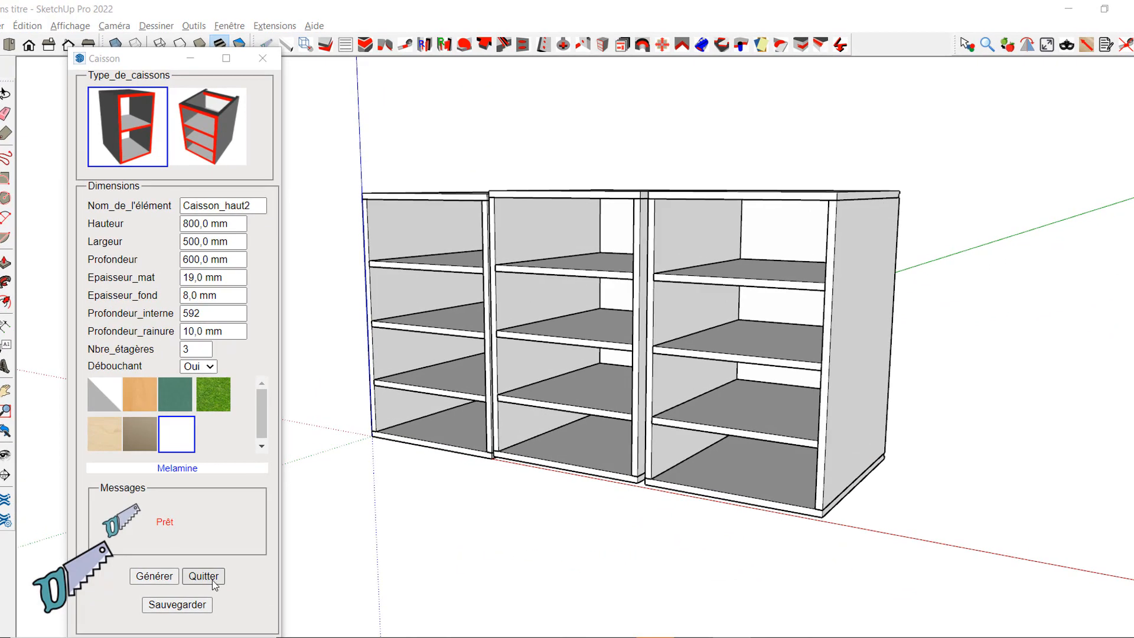
{"action": "left_click", "coordinate": [219, 549]}
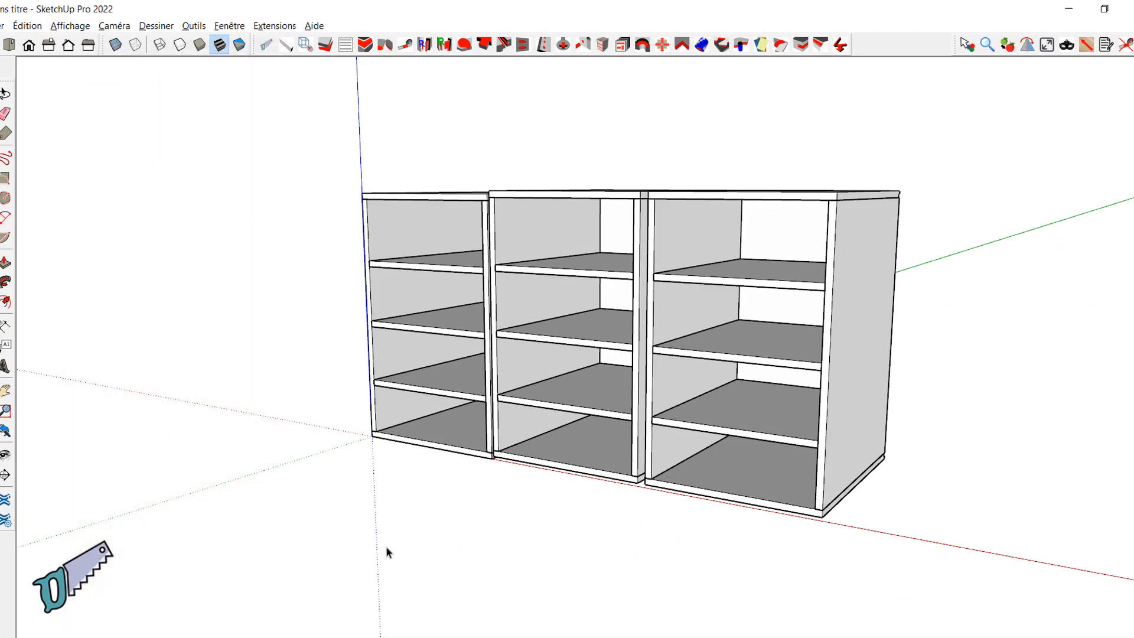
Set up a new traced part named porte with a third dimension of 18 mm and the MDF - Panneau material
{"action": "mouse_move", "coordinate": [394, 525]}
{"action": "middle_mouse_down"}
{"action": "mouse_move", "coordinate": [404, 482]}
{"action": "mouse_move", "coordinate": [417, 613]}
{"action": "mouse_move", "coordinate": [608, 546]}
{"action": "mouse_move", "coordinate": [488, 562]}
{"action": "mouse_move", "coordinate": [543, 557]}
{"action": "mouse_move", "coordinate": [679, 308]}
{"action": "mouse_move", "coordinate": [496, 302]}
{"action": "mouse_move", "coordinate": [690, 304]}
{"action": "middle_mouse_up"}
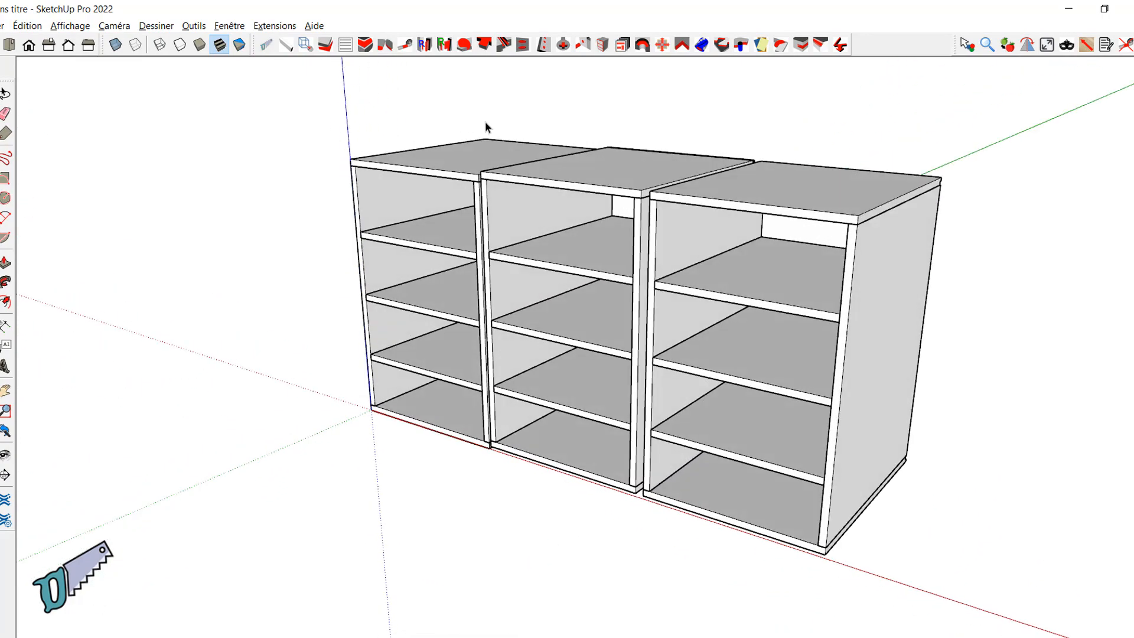
{"action": "left_click", "coordinate": [305, 47]}
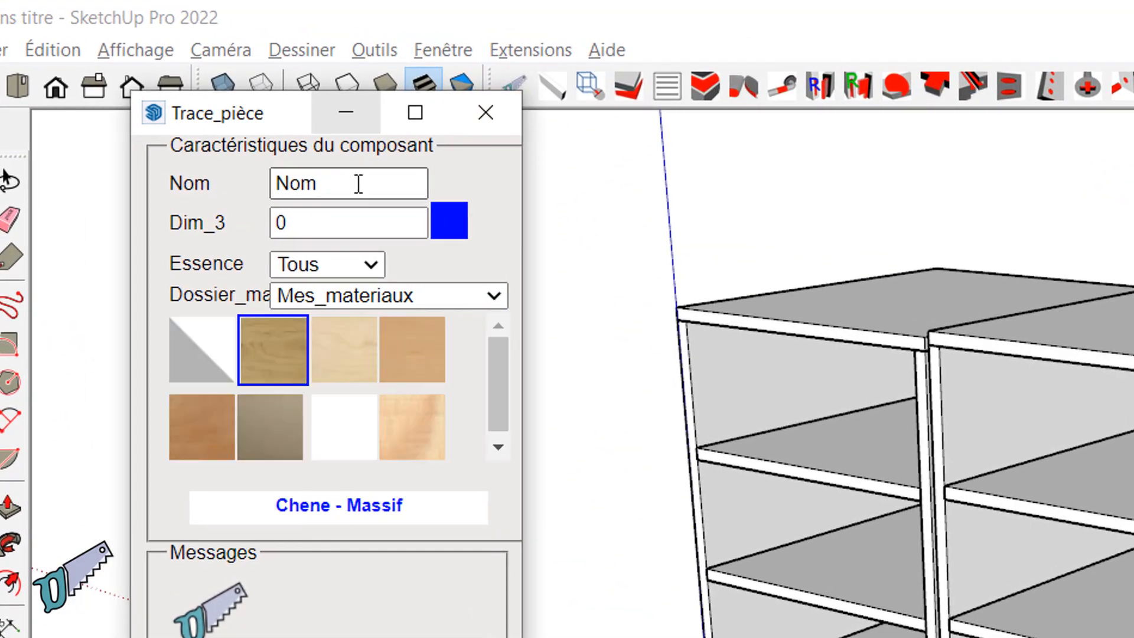
{"action": "left_click_drag", "start_coordinate": [359, 184], "coordinate": [161, 159]}
{"action": "type", "text": "porte"}
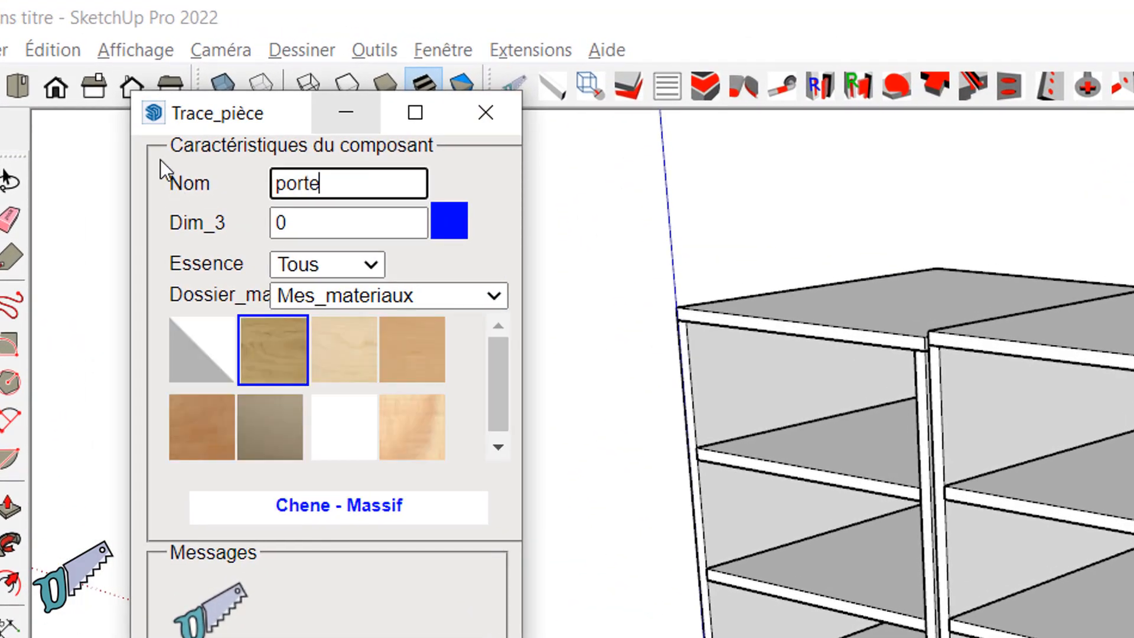
{"action": "key", "text": "Tab"}
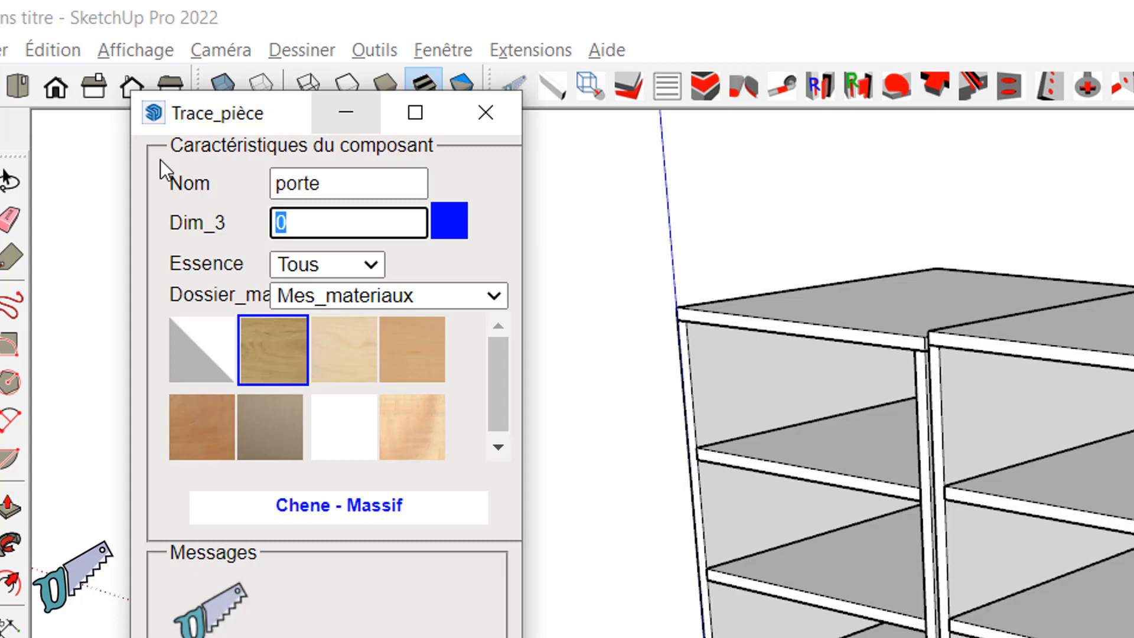
{"action": "type", "text": "18"}
{"action": "key", "text": "Tab"}
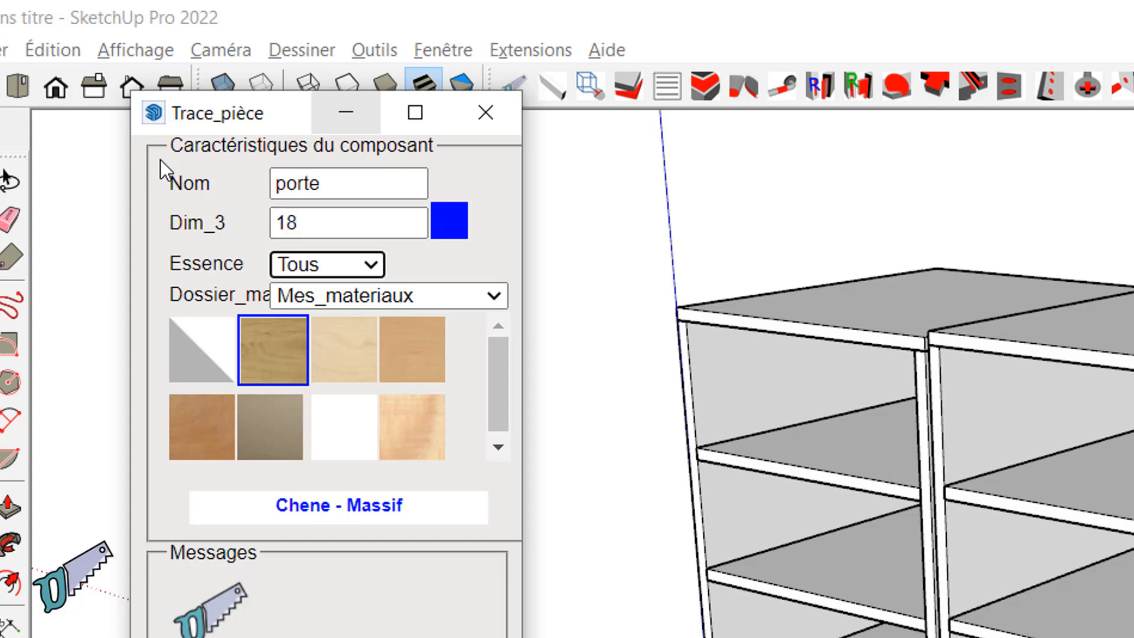
{"action": "left_click", "coordinate": [264, 447]}
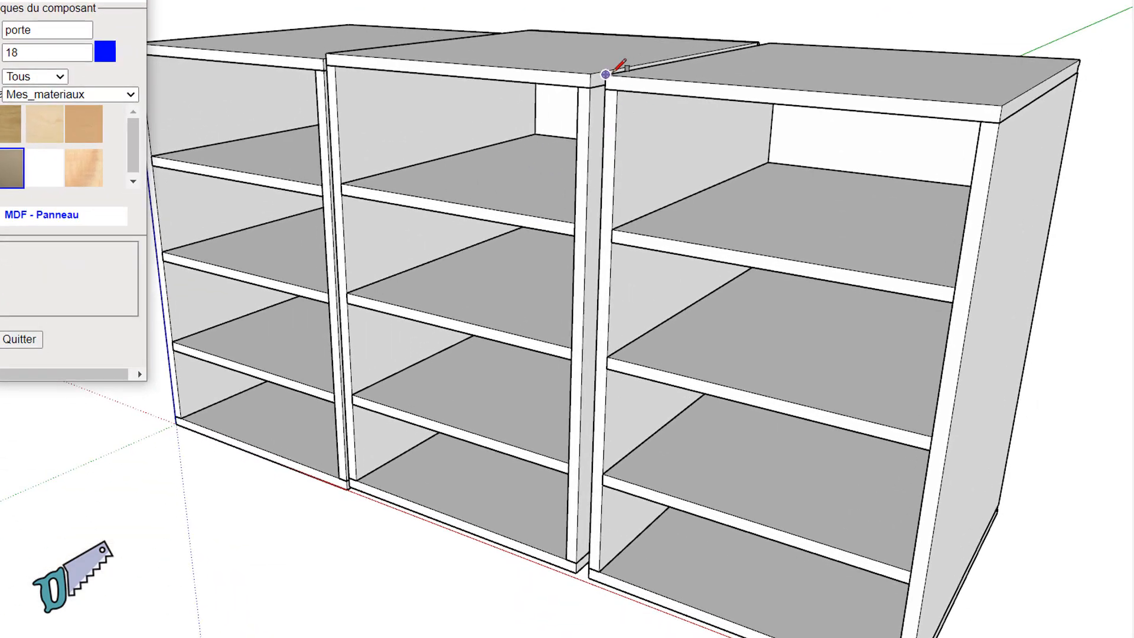
Trace the door over the full front of the third cabinet between opposite corners, pull it outward, and quit part tracing
{"action": "left_click", "coordinate": [605, 74]}
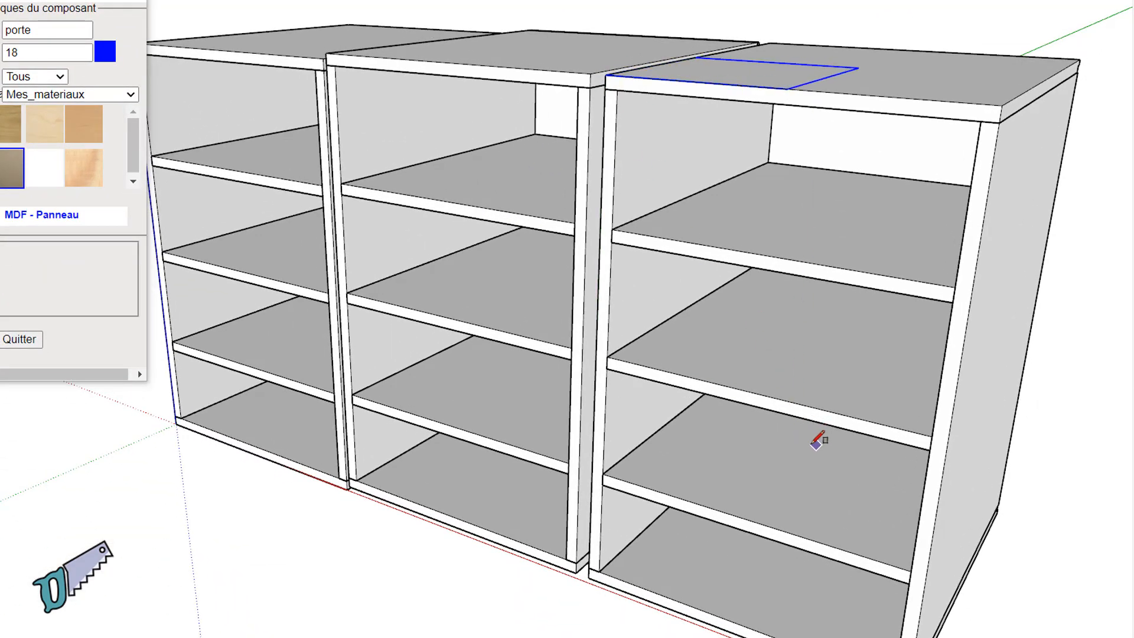
{"action": "scroll", "coordinate": [627, 228], "scroll_direction": "up", "scroll_amount": 5}
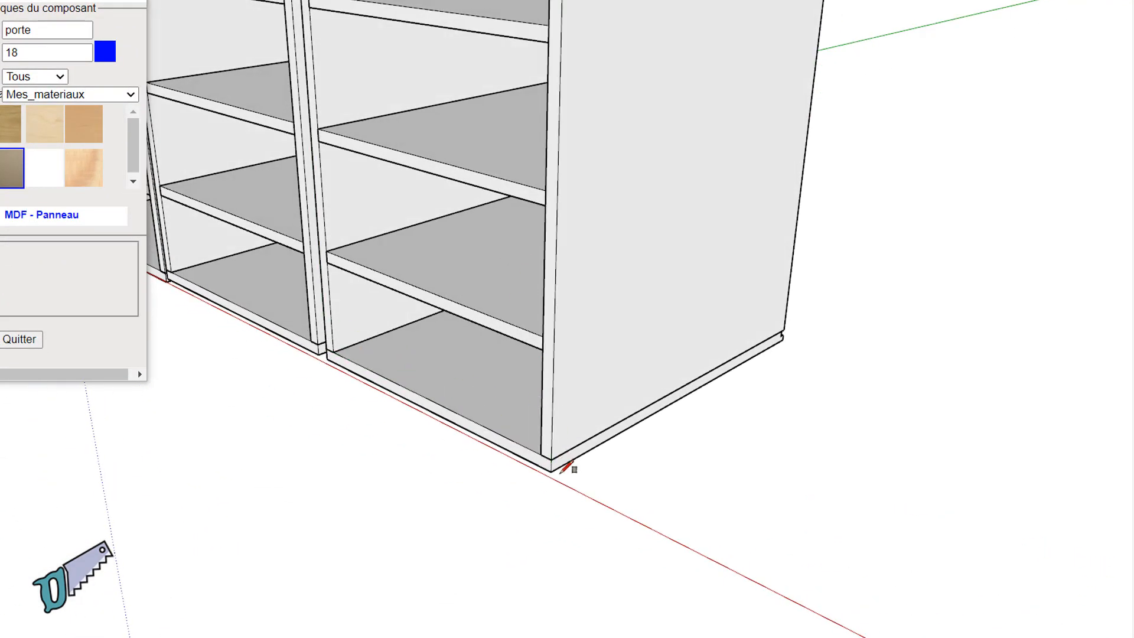
{"action": "left_click", "coordinate": [513, 492]}
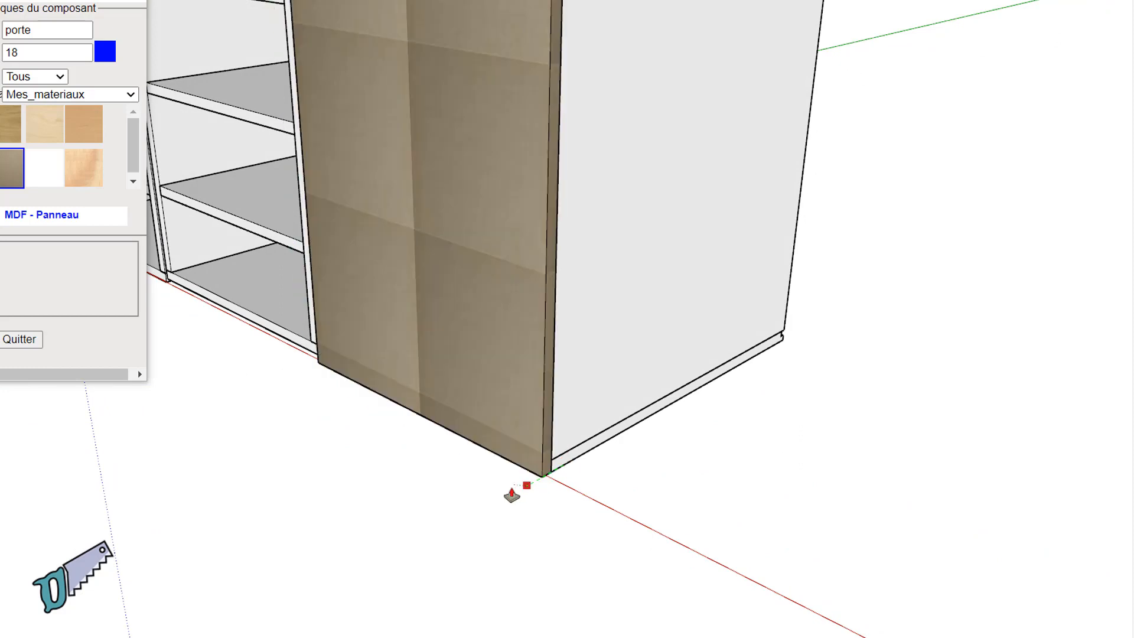
{"action": "left_click", "coordinate": [20, 339]}
Flip the door's reference face so its outer side becomes the Parement instead of the Contre parement
{"action": "mouse_move", "coordinate": [413, 401]}
{"action": "middle_mouse_down"}
{"action": "mouse_move", "coordinate": [464, 400]}
{"action": "mouse_move", "coordinate": [486, 480]}
{"action": "mouse_move", "coordinate": [597, 529]}
{"action": "mouse_move", "coordinate": [655, 423]}
{"action": "middle_mouse_up"}
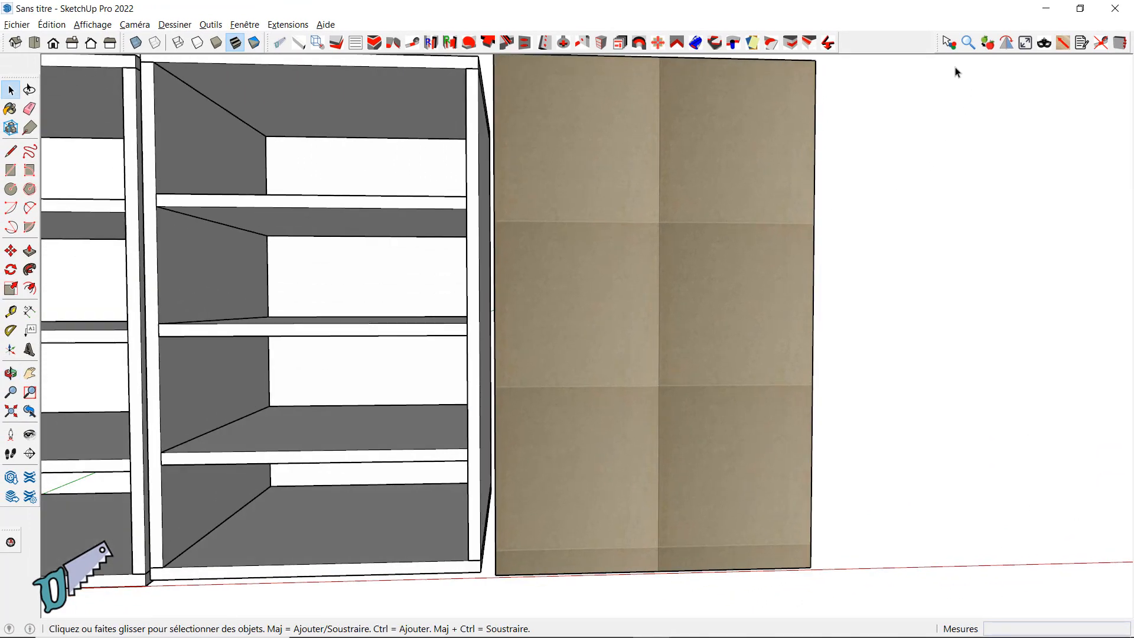
{"action": "left_click", "coordinate": [948, 42]}
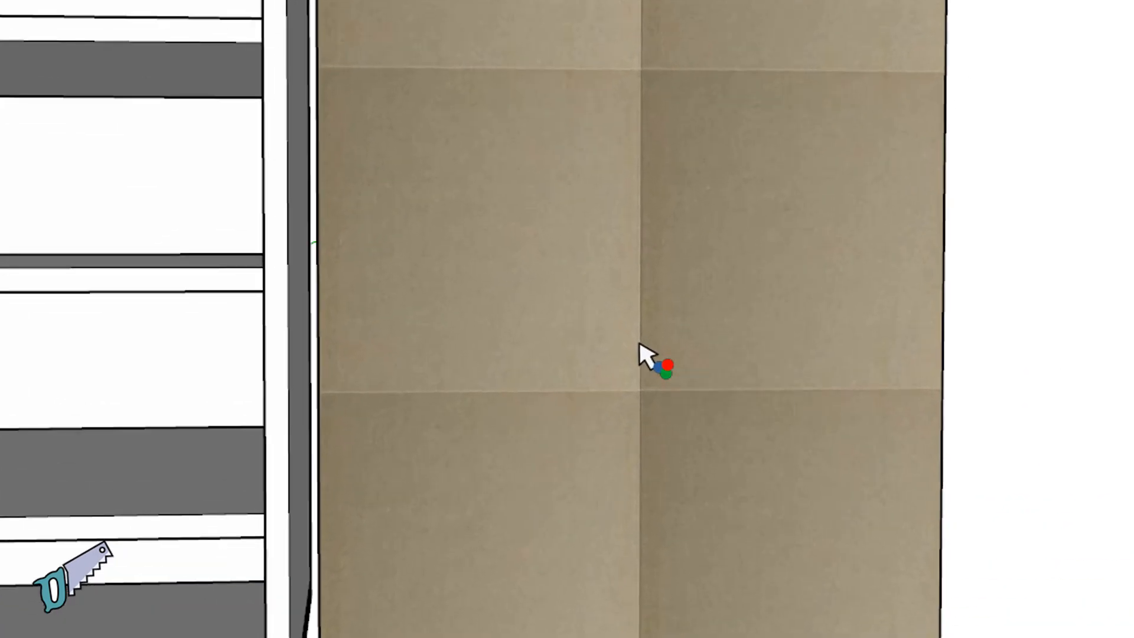
{"action": "key", "text": "ctrl"}
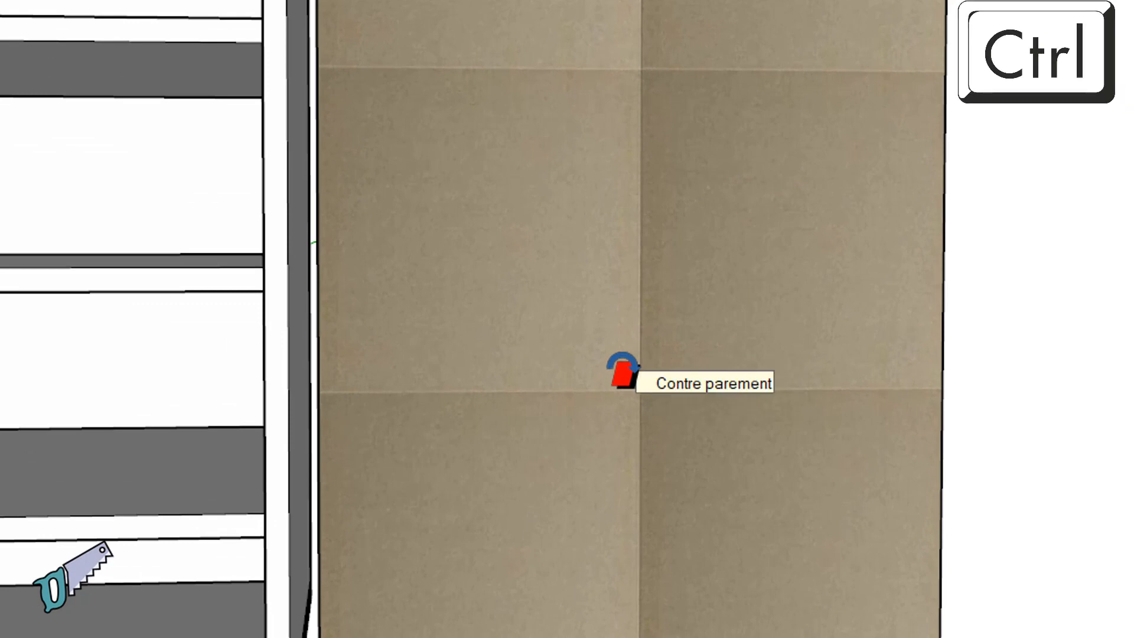
{"action": "left_click", "coordinate": [622, 371], "text": "ctrl"}
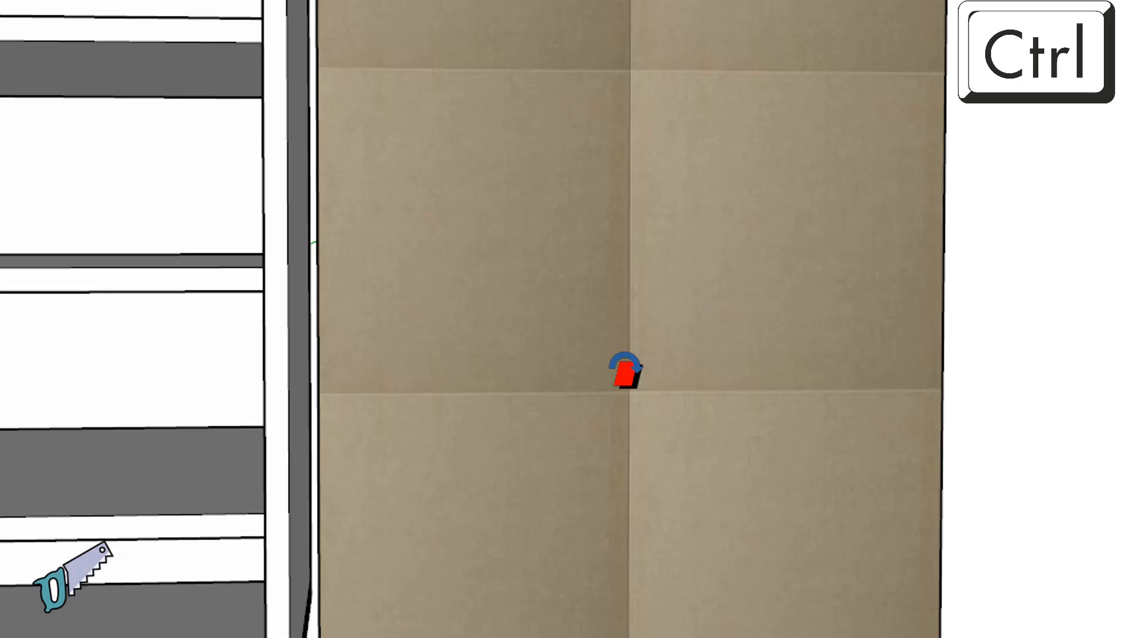
Display the model in shaded mode without textures and leave the reference face tool
{"action": "middle_click_drag", "start_coordinate": [624, 371], "coordinate": [170, 7]}
{"action": "left_click", "coordinate": [155, 3]}
{"action": "scroll", "coordinate": [747, 286], "scroll_direction": "down", "scroll_amount": 4}
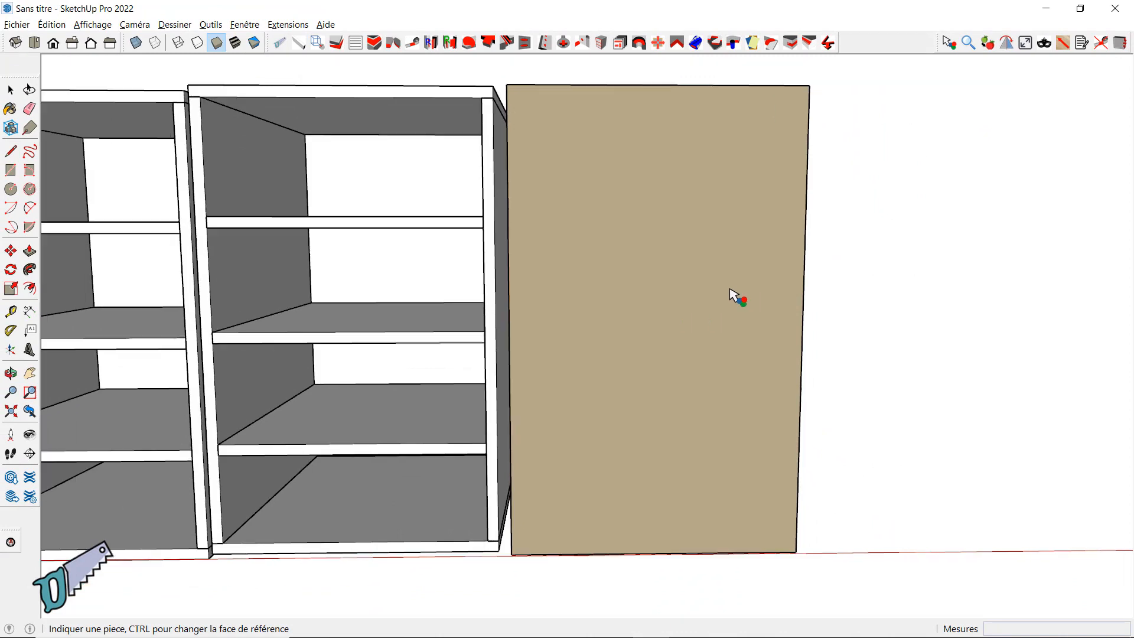
{"action": "middle_click_drag", "start_coordinate": [709, 285], "coordinate": [673, 287]}
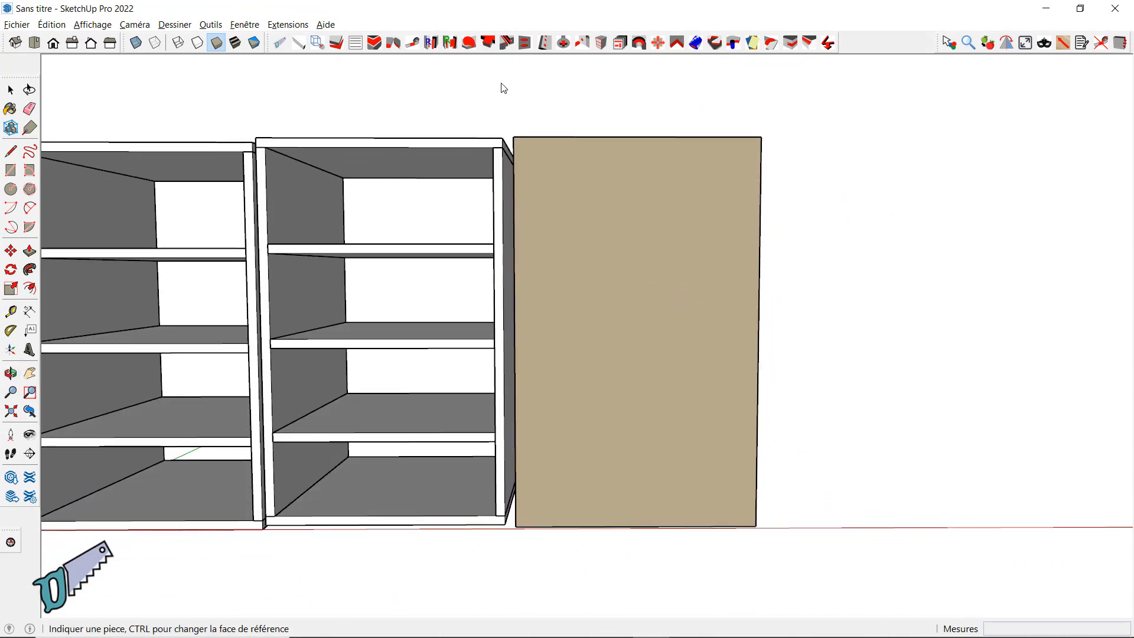
{"action": "key", "text": "space"}
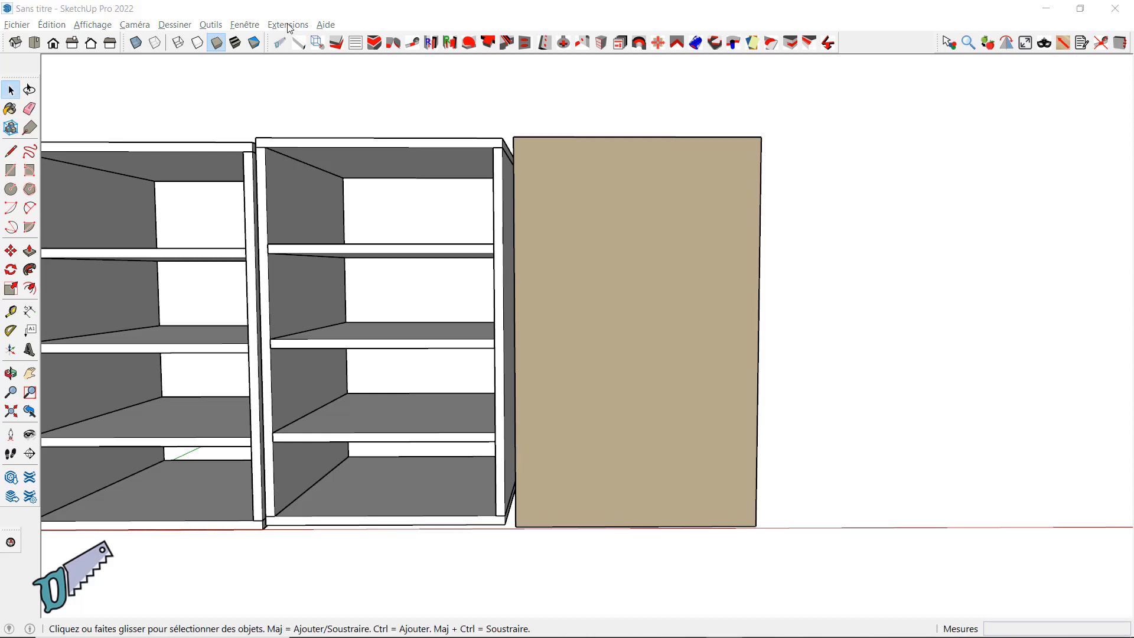
Apply a 5 mm clearance to all four sides of the door with Pose des jeux
{"action": "left_click", "coordinate": [288, 25]}
{"action": "mouse_move", "coordinate": [321, 89]}
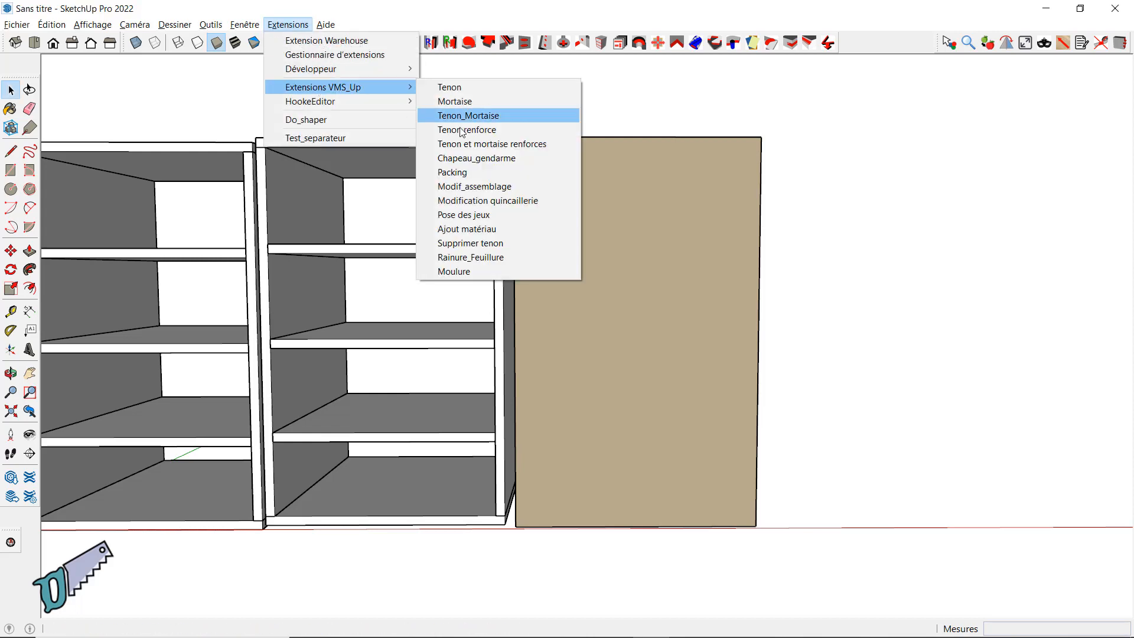
{"action": "left_click", "coordinate": [485, 216]}
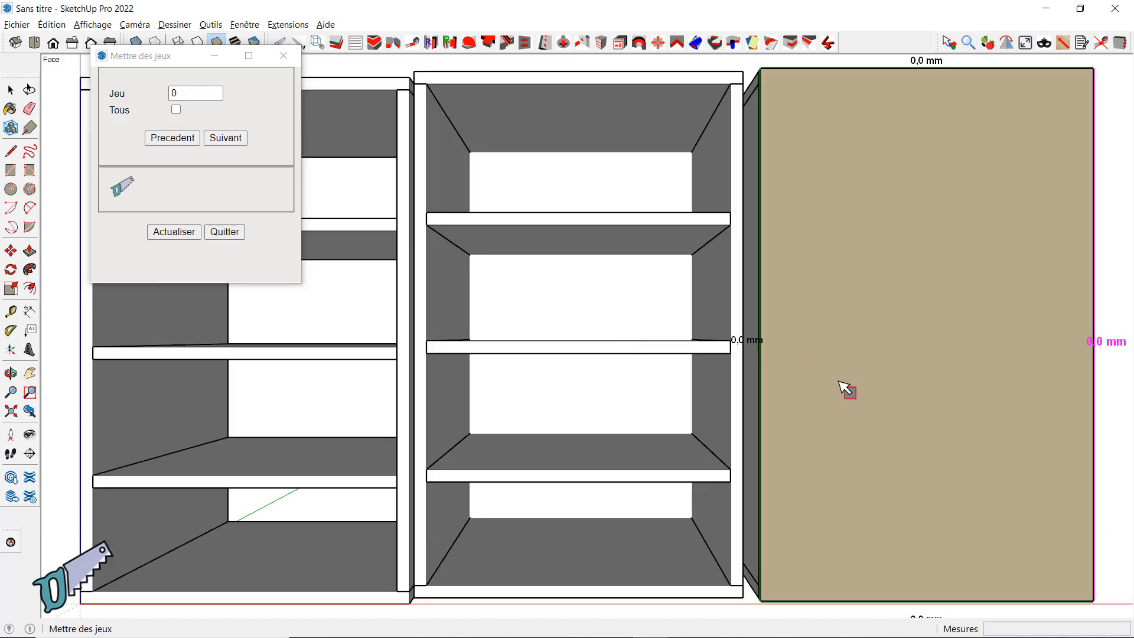
{"action": "scroll", "coordinate": [658, 380], "scroll_direction": "up", "scroll_amount": 3}
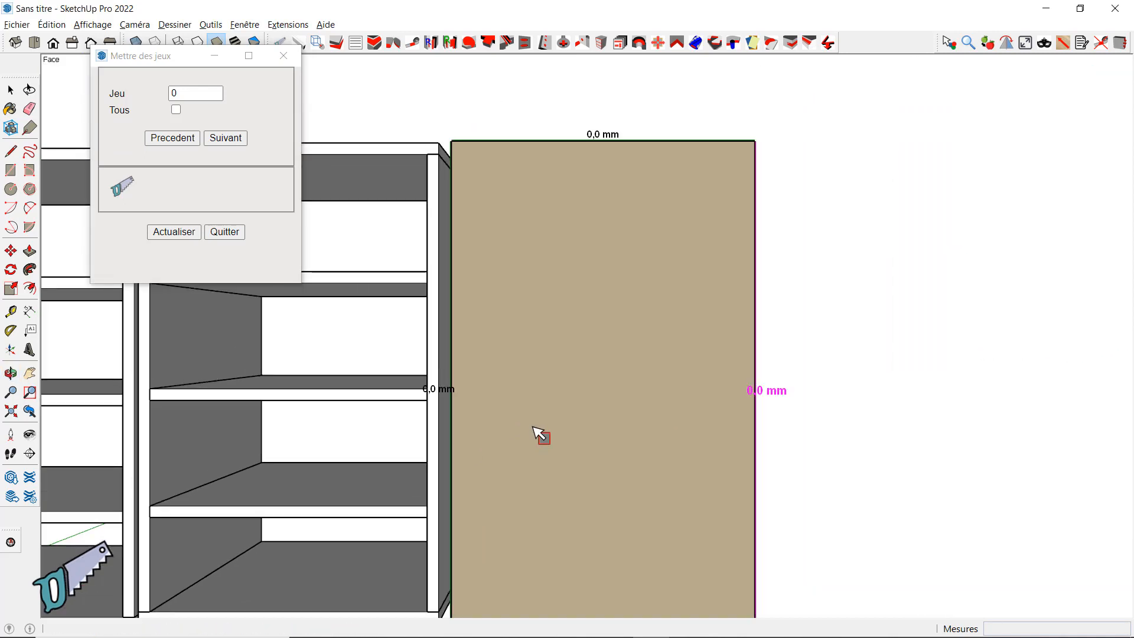
{"action": "scroll", "coordinate": [538, 431], "scroll_direction": "down", "scroll_amount": 3}
{"action": "mouse_move", "coordinate": [541, 424]}
{"action": "middle_mouse_down"}
{"action": "mouse_move", "coordinate": [560, 375]}
{"action": "mouse_move", "coordinate": [561, 389]}
{"action": "middle_mouse_up"}
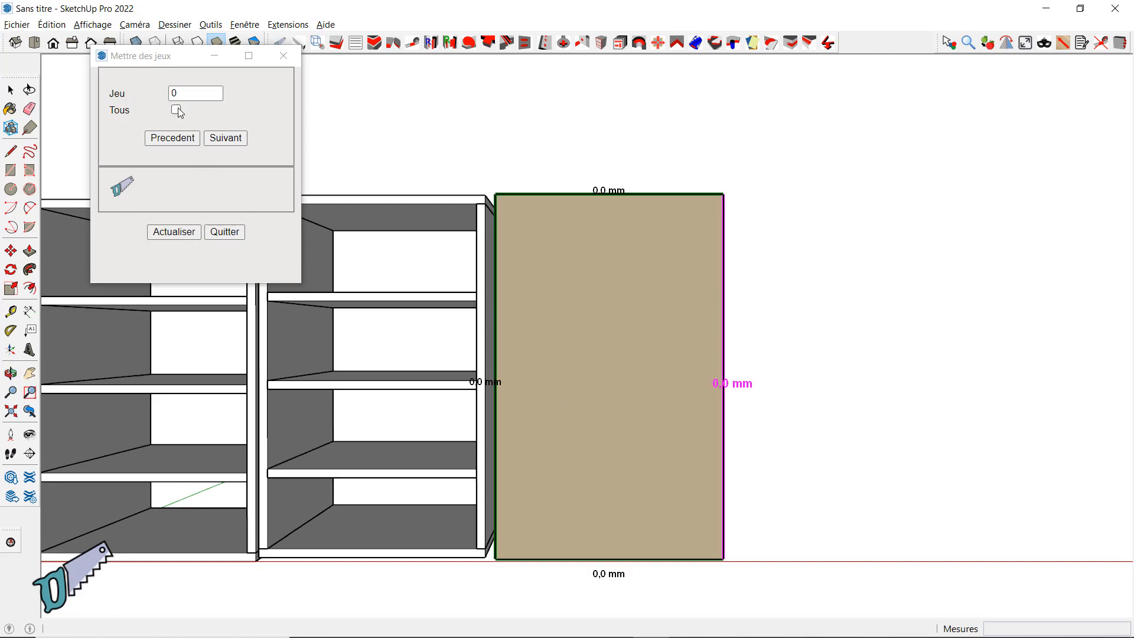
{"action": "left_click", "coordinate": [176, 110]}
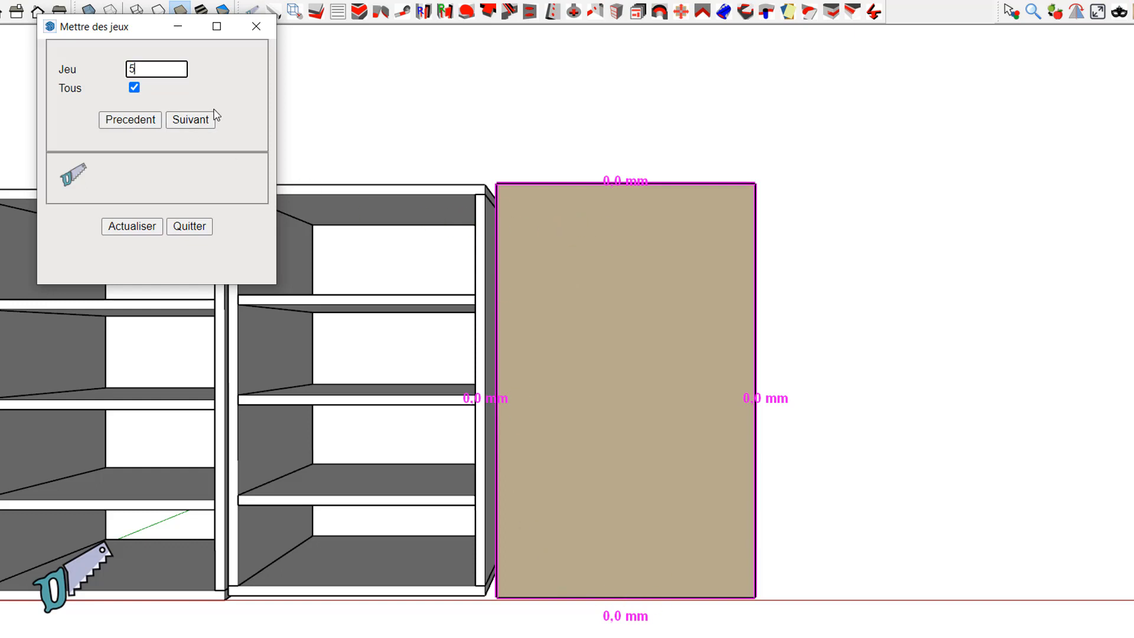
{"action": "key", "text": "Tab"}
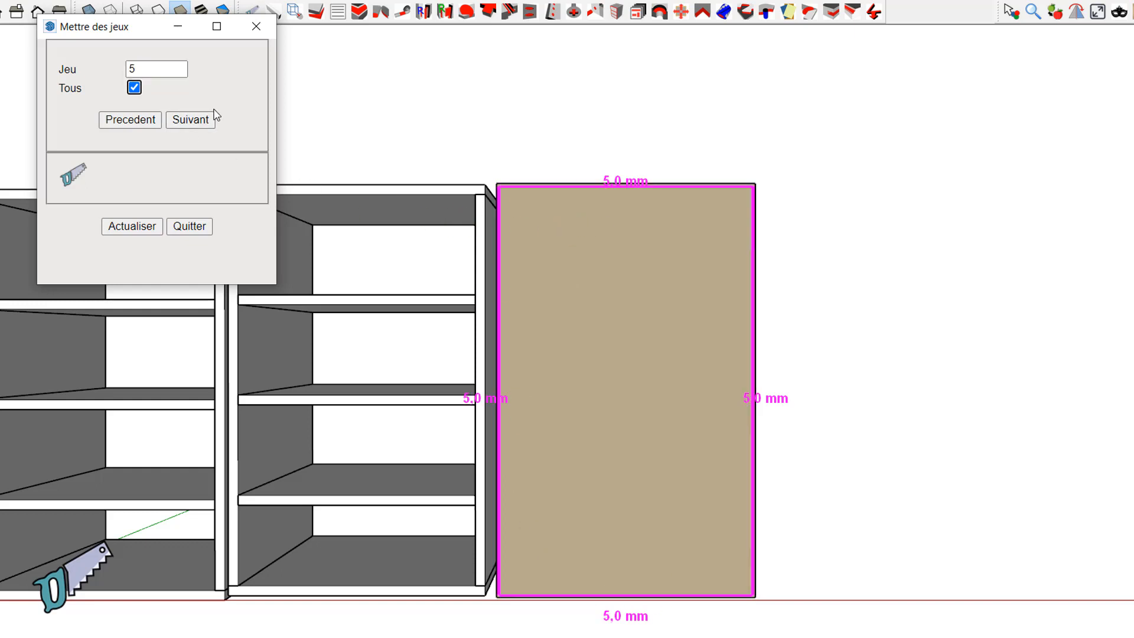
{"action": "left_click", "coordinate": [137, 226]}
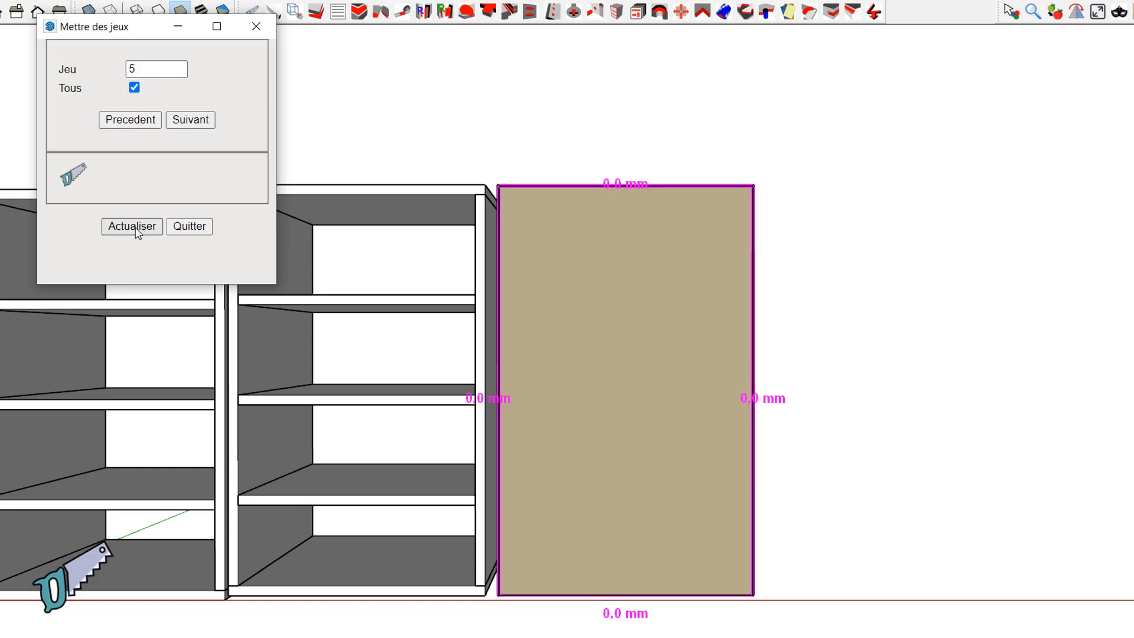
{"action": "left_click", "coordinate": [190, 226]}
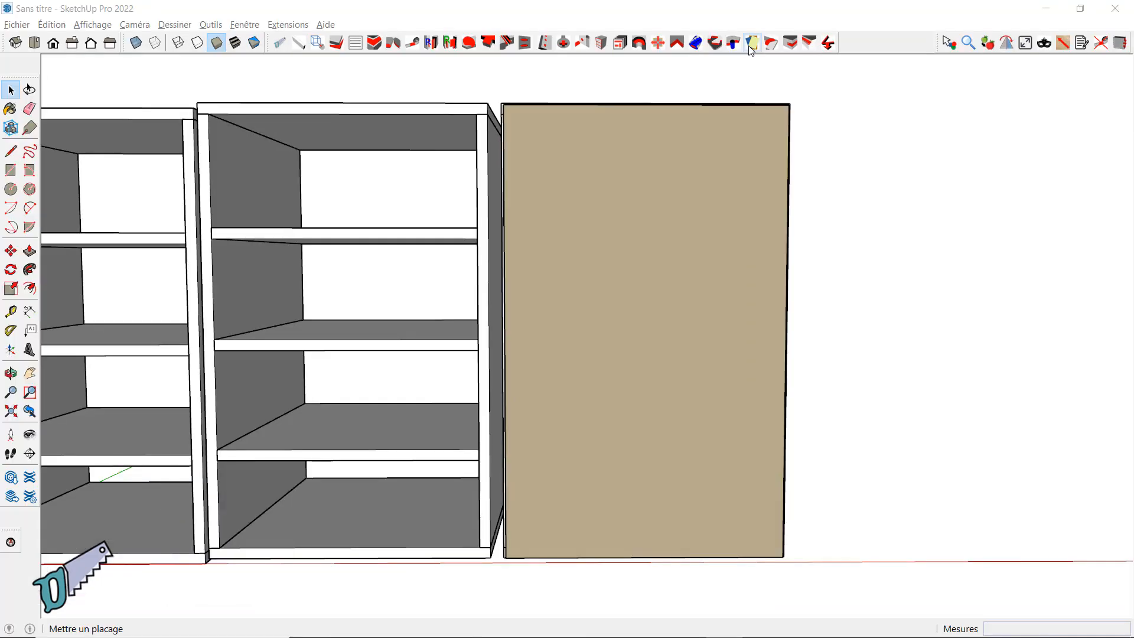
Veneer the door's front face and its opposite face with Noyer_americain-0.7
{"action": "left_click", "coordinate": [751, 43]}
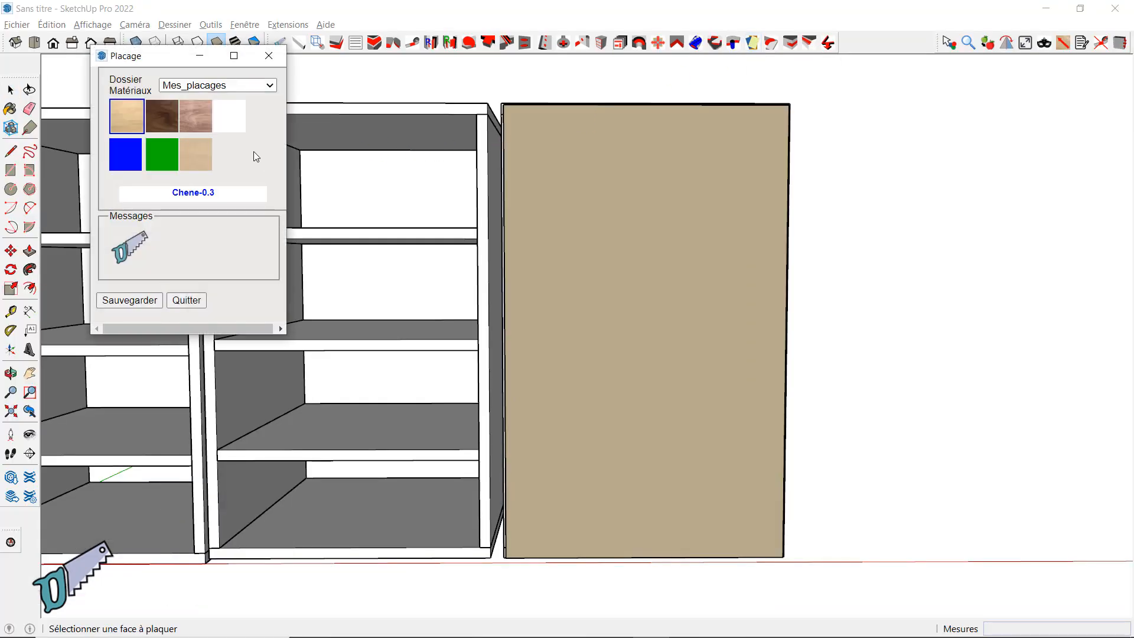
{"action": "left_click", "coordinate": [207, 126]}
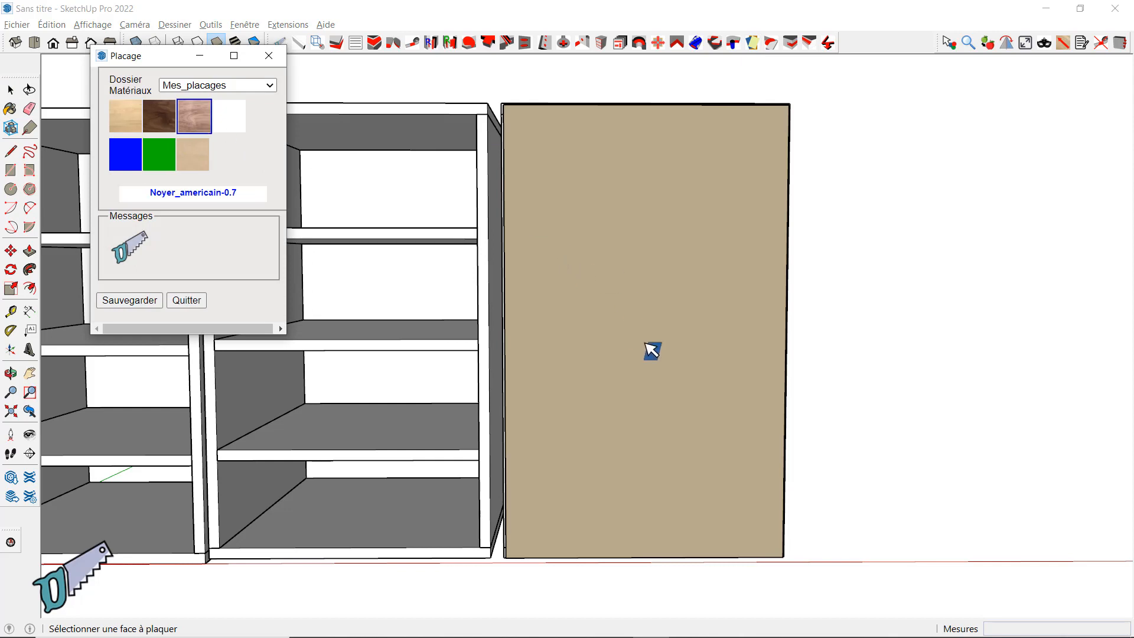
{"action": "left_click", "coordinate": [646, 344]}
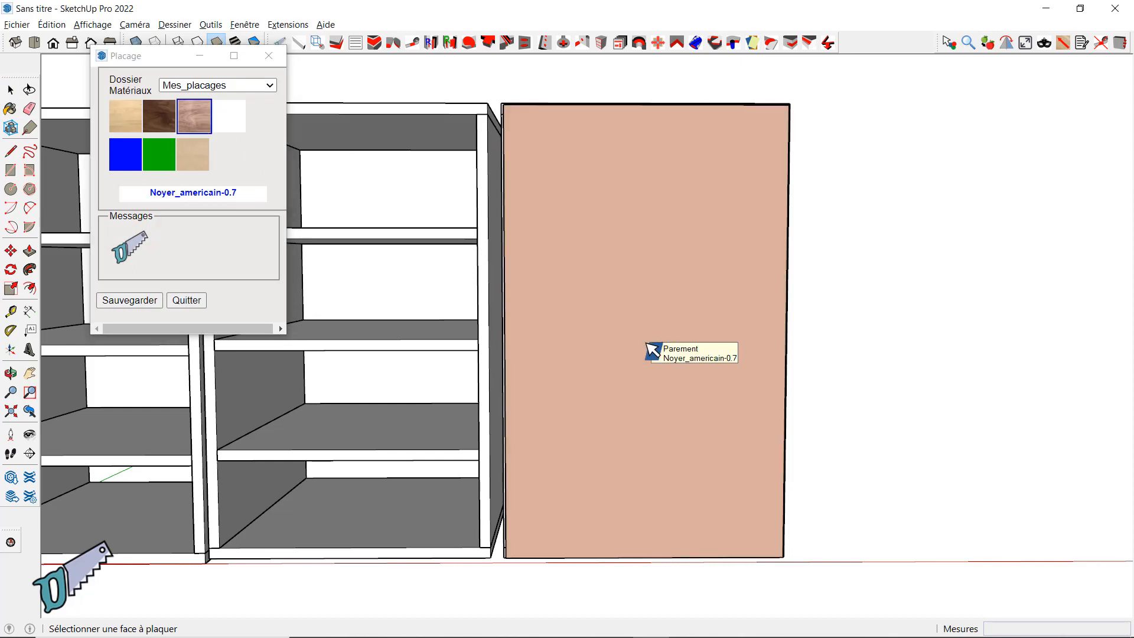
{"action": "left_click", "coordinate": [617, 356], "text": "ctrl"}
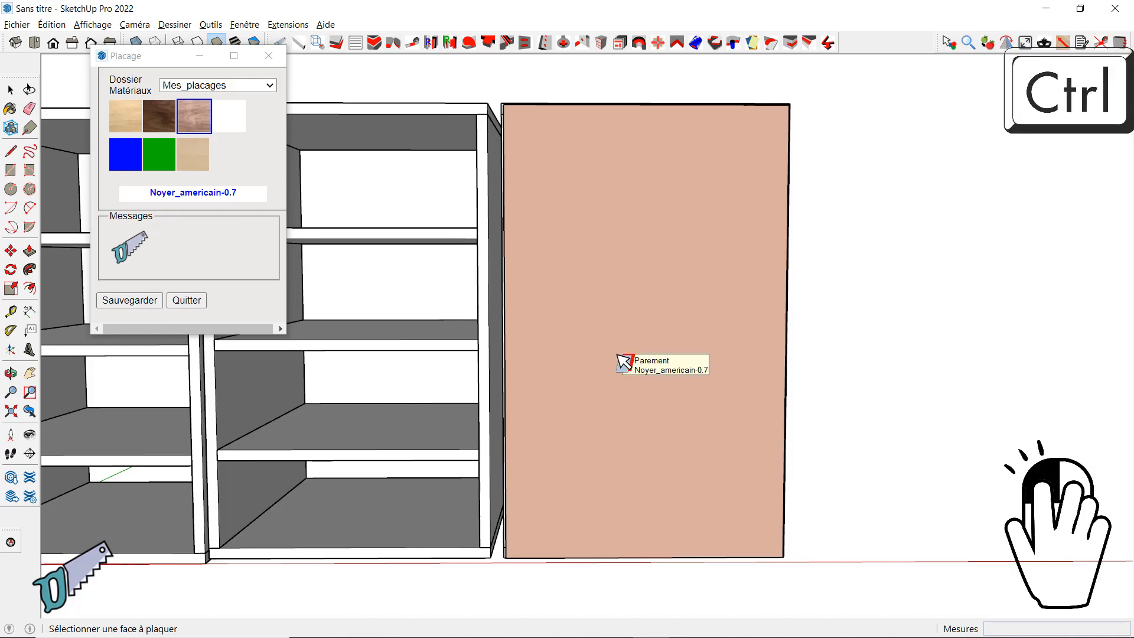
Veneer the door's edges with the same walnut material and quit the Placage tool
{"action": "middle_click_drag", "start_coordinate": [624, 361], "coordinate": [416, 452]}
{"action": "scroll", "coordinate": [544, 515], "scroll_direction": "up", "scroll_amount": 4}
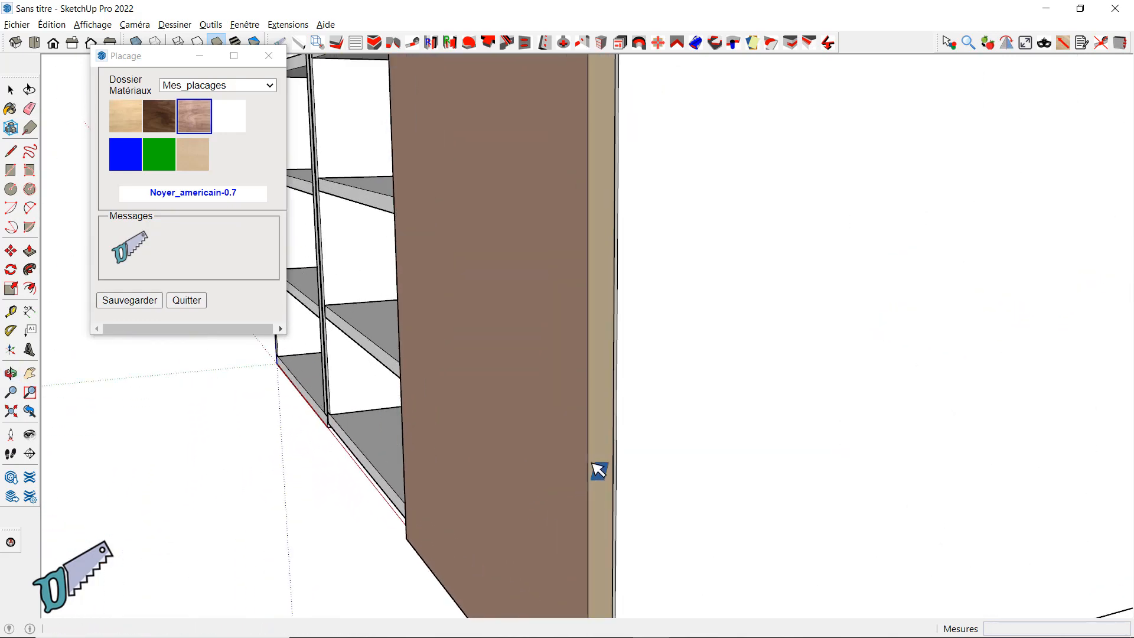
{"action": "scroll", "coordinate": [609, 477], "scroll_direction": "up", "scroll_amount": 1}
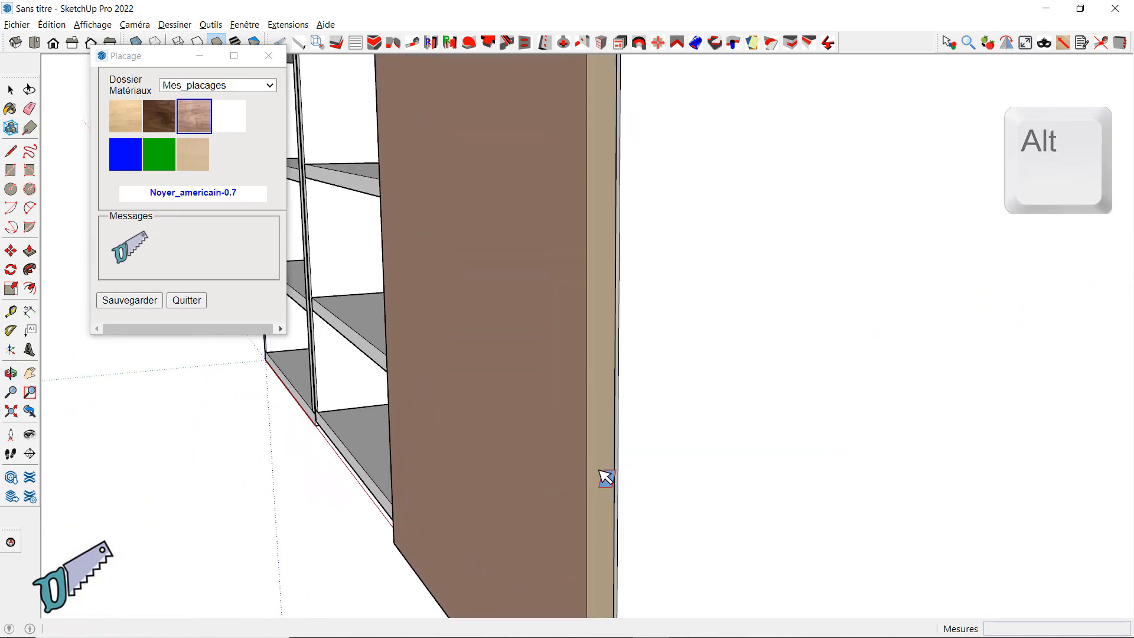
{"action": "left_click", "coordinate": [606, 477], "text": "alt"}
{"action": "scroll", "coordinate": [605, 477], "scroll_direction": "down", "scroll_amount": 4}
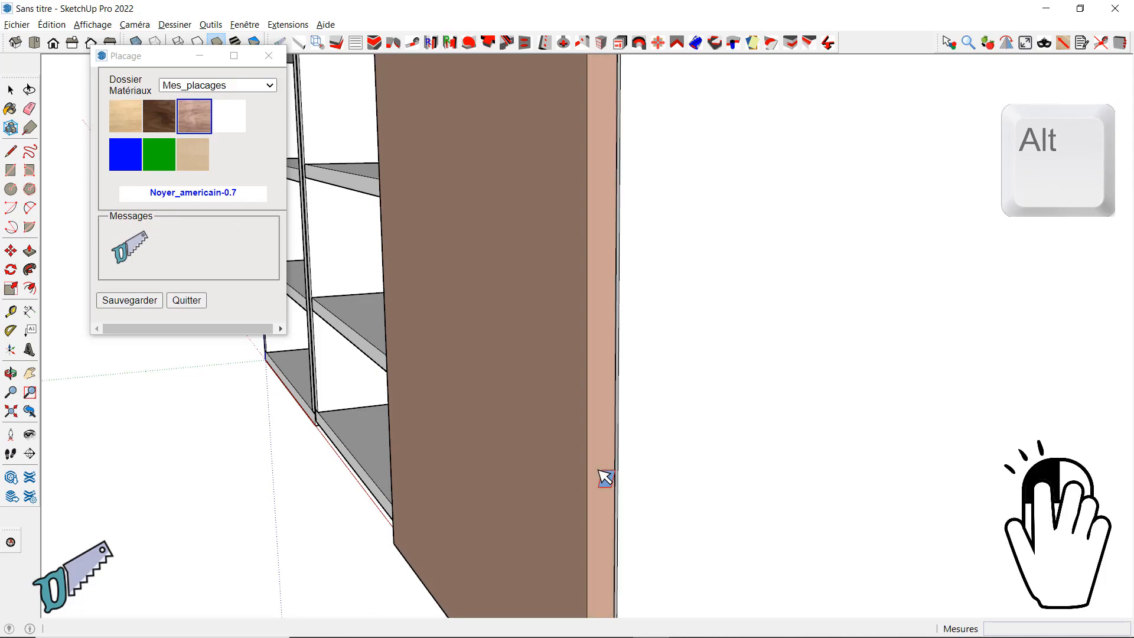
{"action": "middle_click_drag", "start_coordinate": [605, 477], "coordinate": [376, 63]}
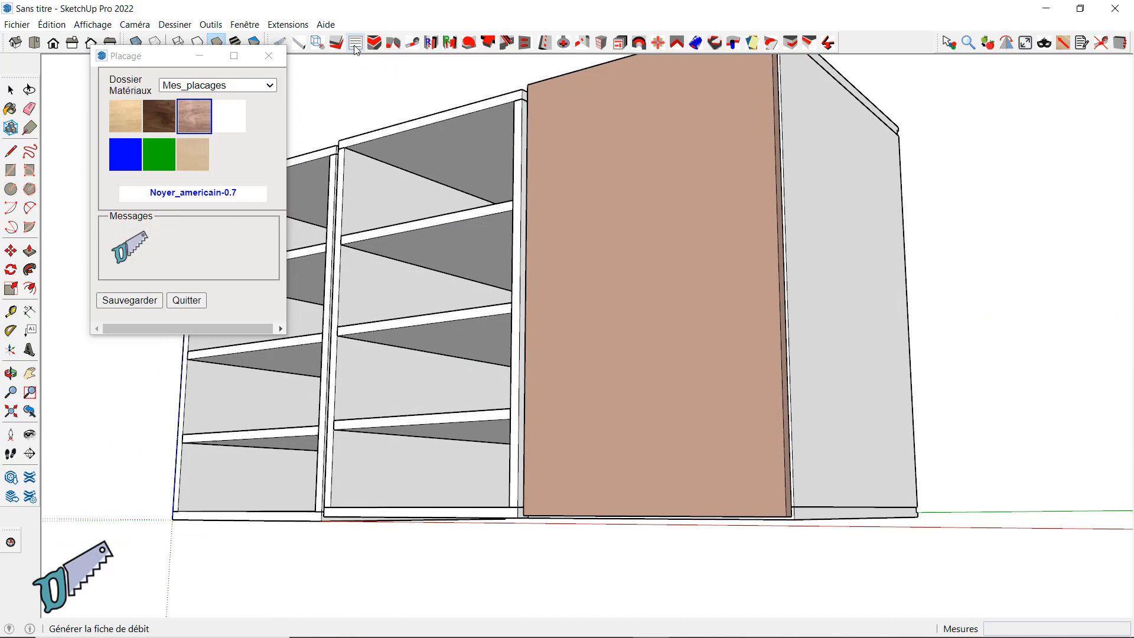
{"action": "left_click", "coordinate": [187, 299]}
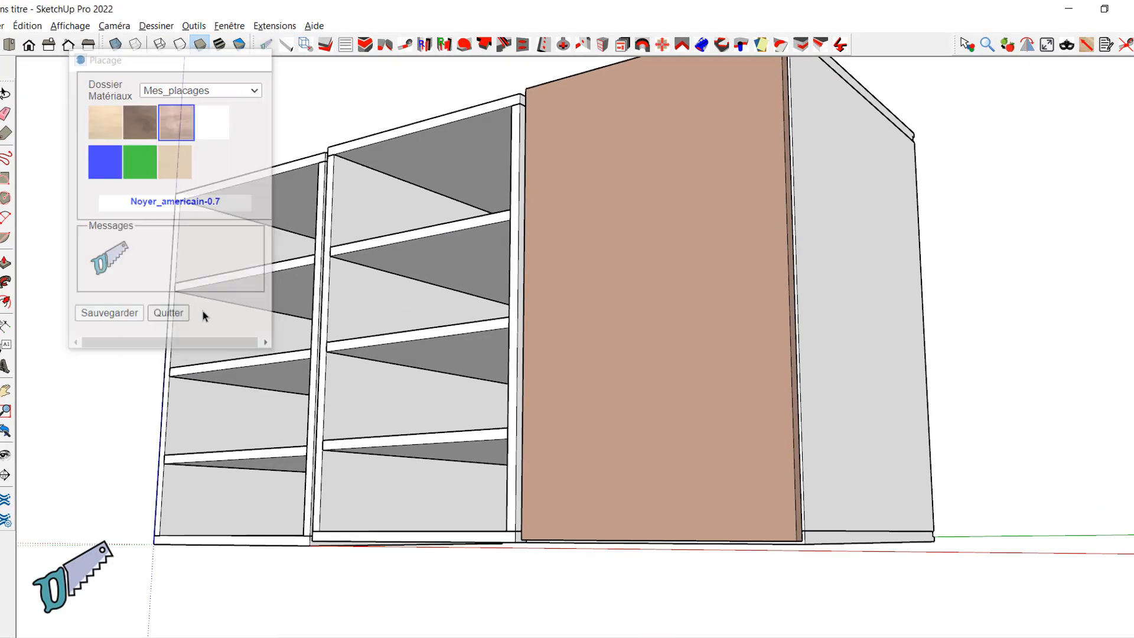
{"action": "middle_click_drag", "start_coordinate": [407, 114], "coordinate": [540, 203]}
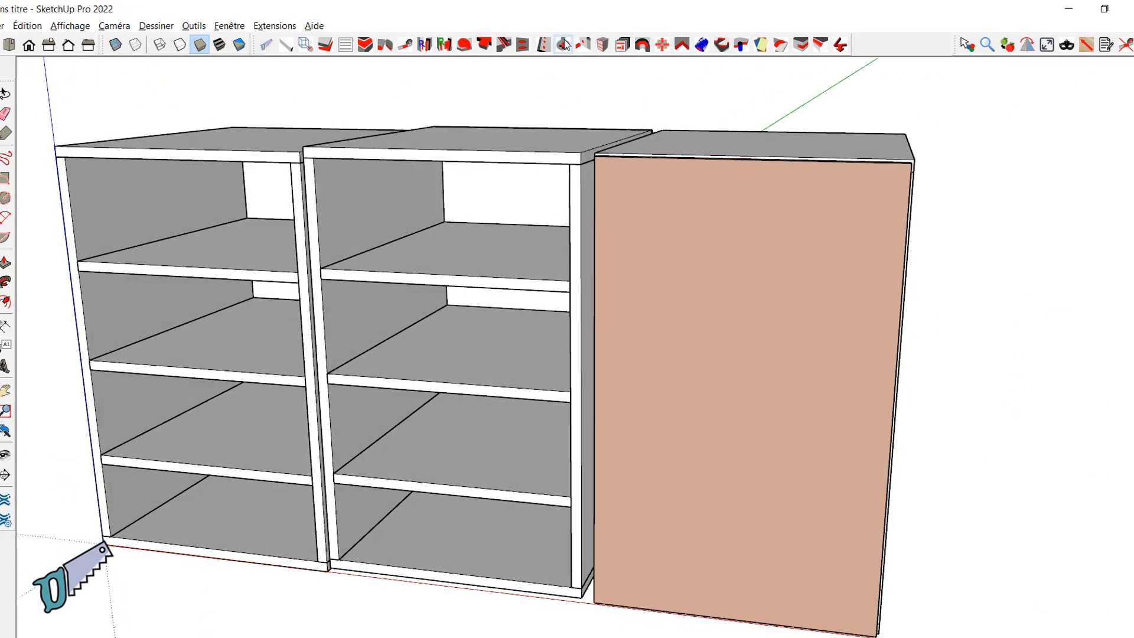
Generate the Caisson_bas cabinet with the cabinet generator and place it at the origin
{"action": "left_click", "coordinate": [602, 47]}
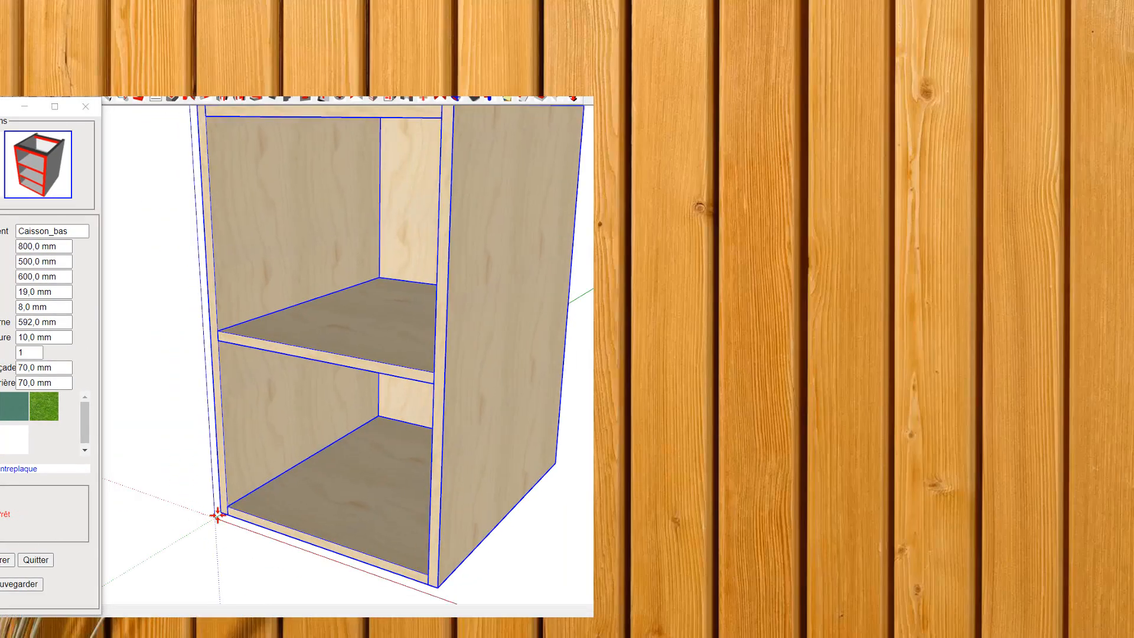
{"action": "left_click", "coordinate": [217, 516]}
Open the base cabinet for editing and move its back panel away from the carcass
{"action": "middle_click_drag", "start_coordinate": [329, 514], "coordinate": [365, 477]}
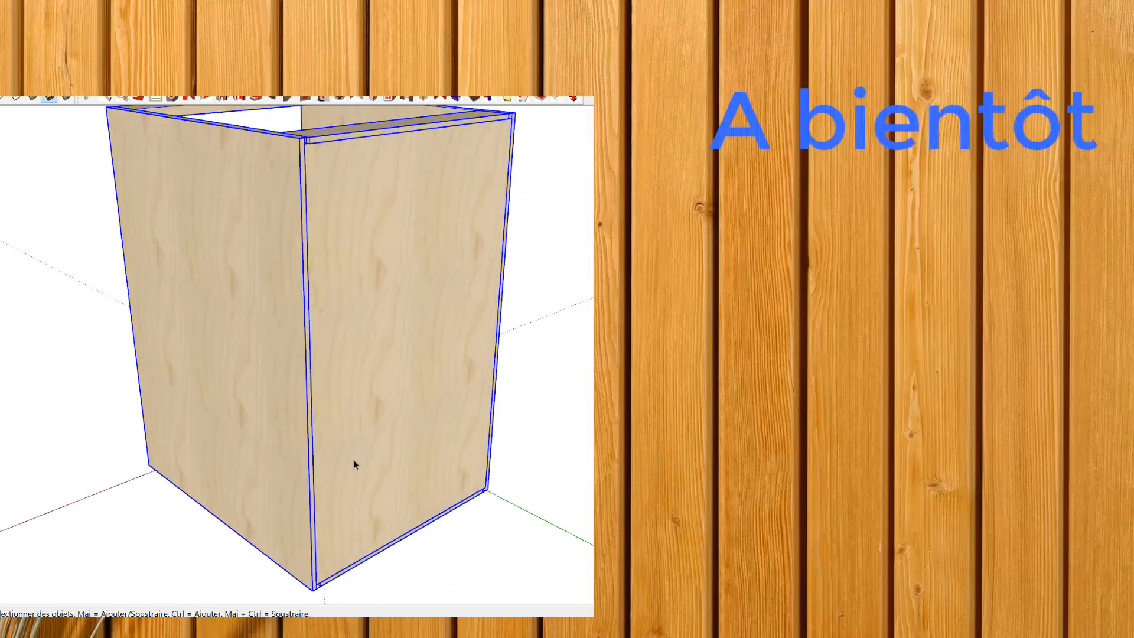
{"action": "double_click", "coordinate": [365, 475]}
{"action": "left_click", "coordinate": [365, 475]}
{"action": "key", "text": "m"}
{"action": "left_click", "coordinate": [355, 462]}
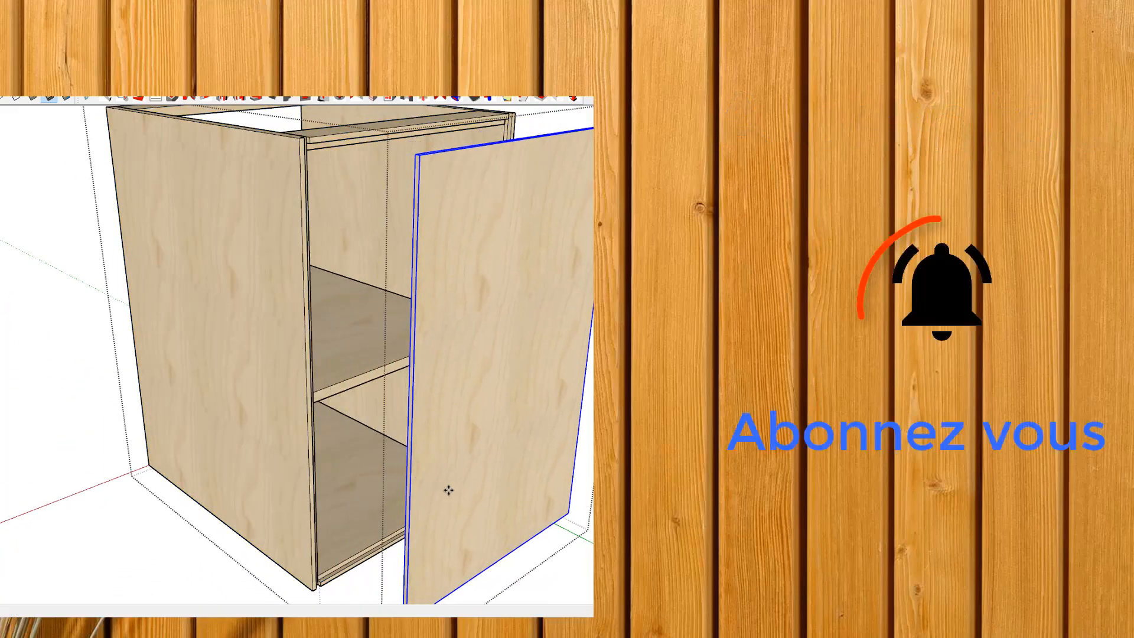
{"action": "left_click", "coordinate": [445, 484]}
{"action": "scroll", "coordinate": [504, 453], "scroll_direction": "up", "scroll_amount": 2}
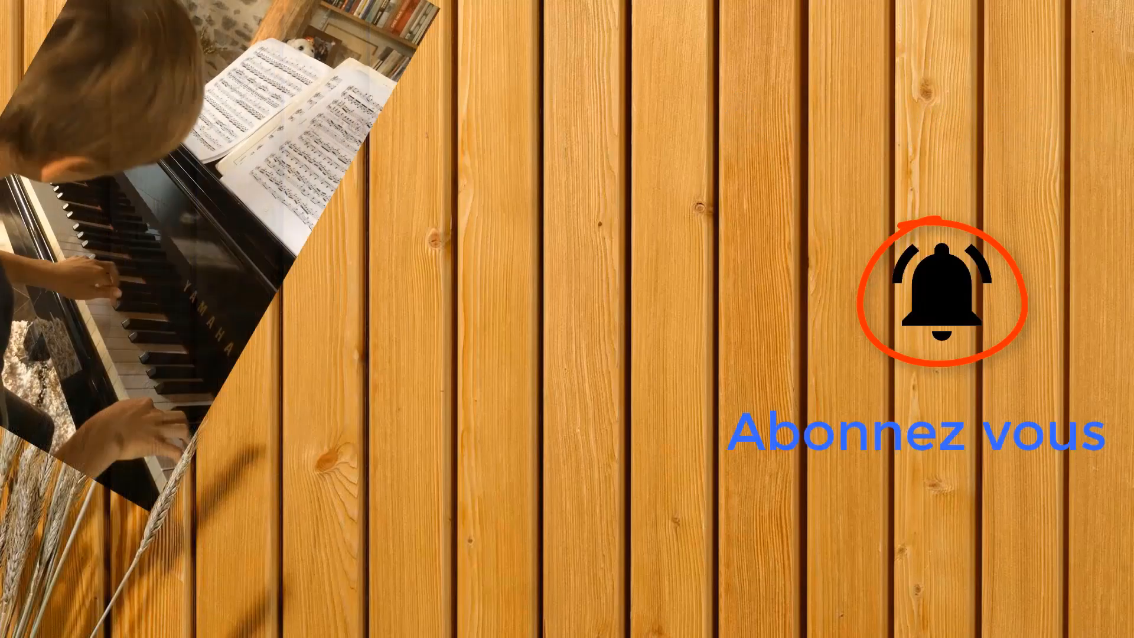